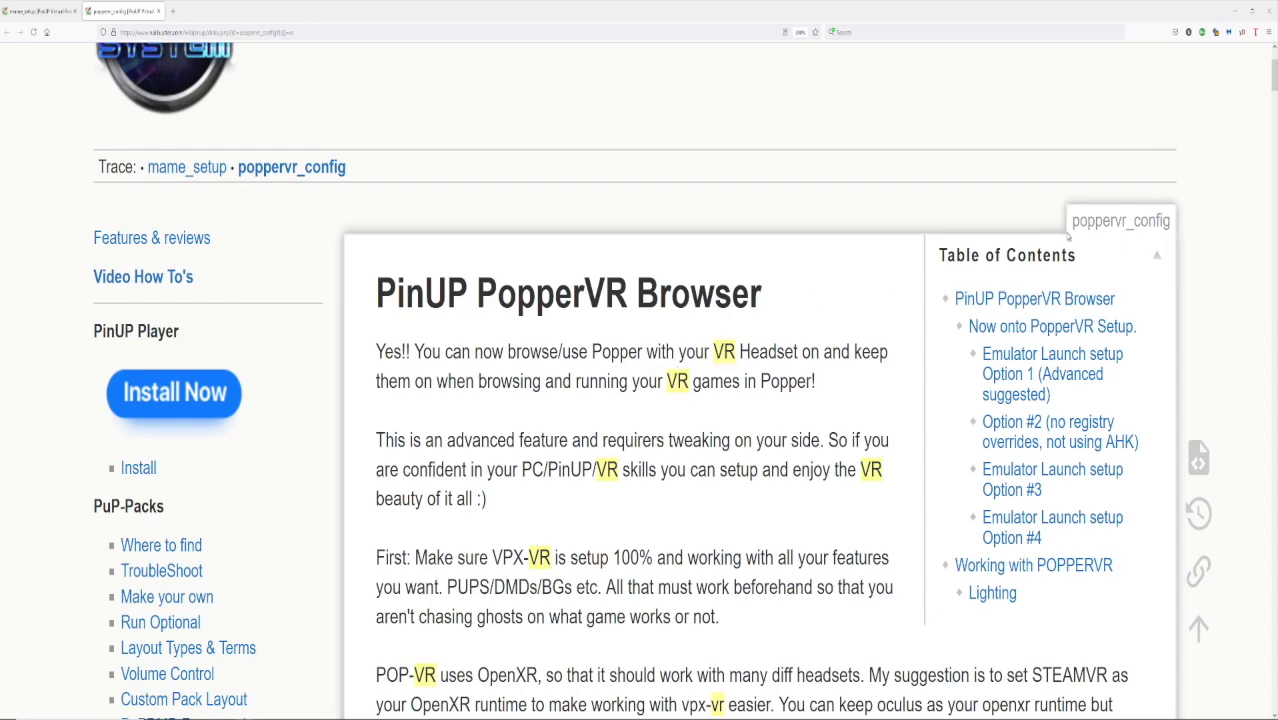
Step: Read the POPRUNLOCAL section of the PopperVR documentation, covering the ROM name, window title and yflip/xflip values in the asteroid example
{"action": "left_click_drag", "start_coordinate": [1273, 86], "coordinate": [1257, 645]}
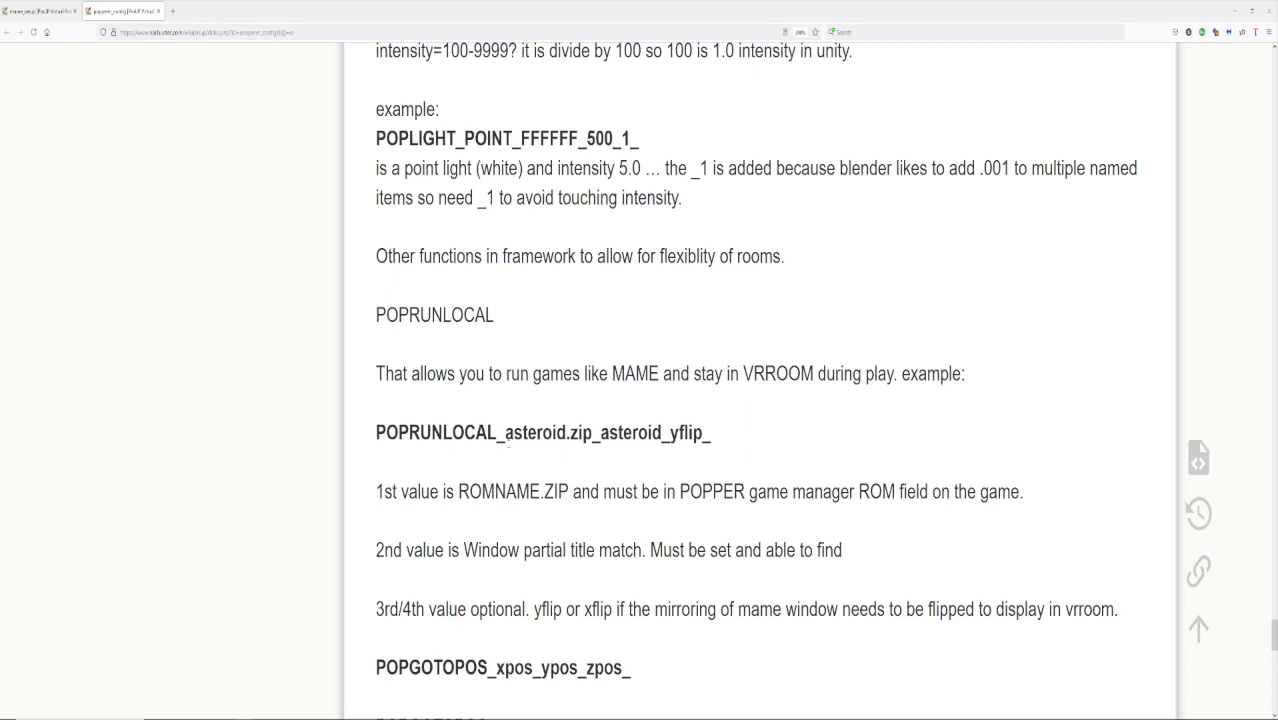
{"action": "left_click_drag", "start_coordinate": [503, 432], "coordinate": [594, 432]}
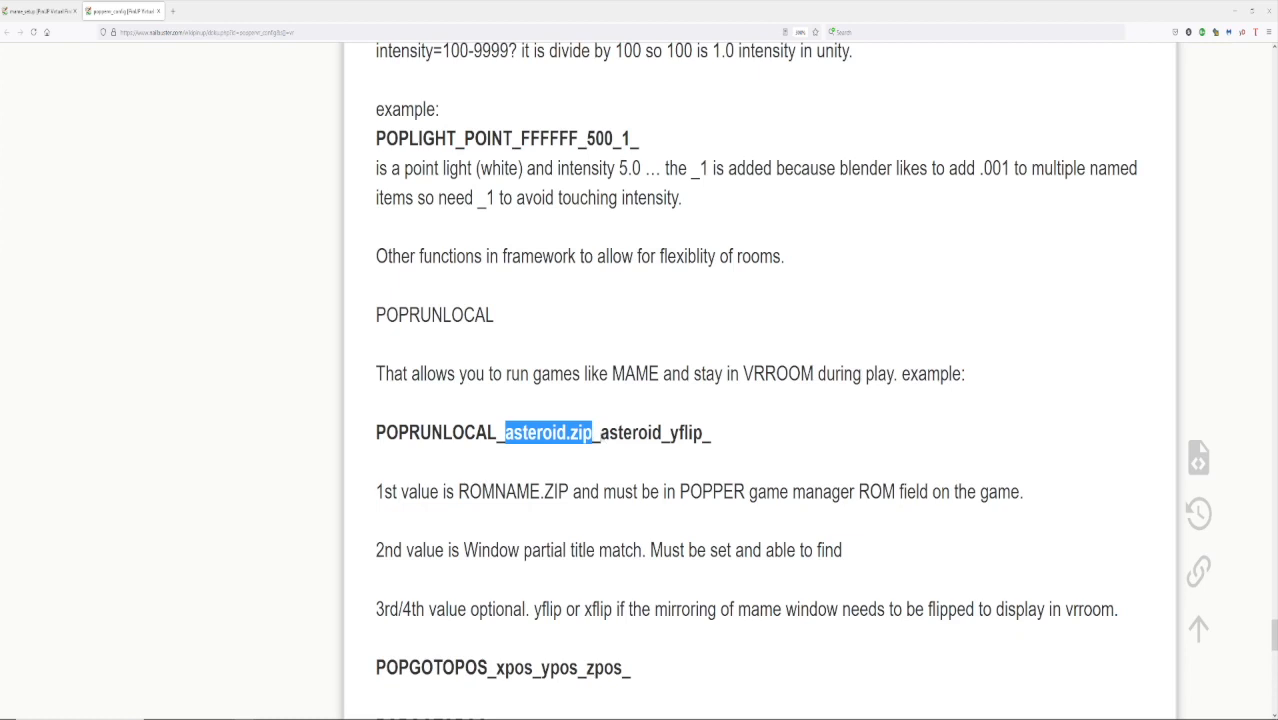
{"action": "left_click_drag", "start_coordinate": [600, 432], "coordinate": [662, 432]}
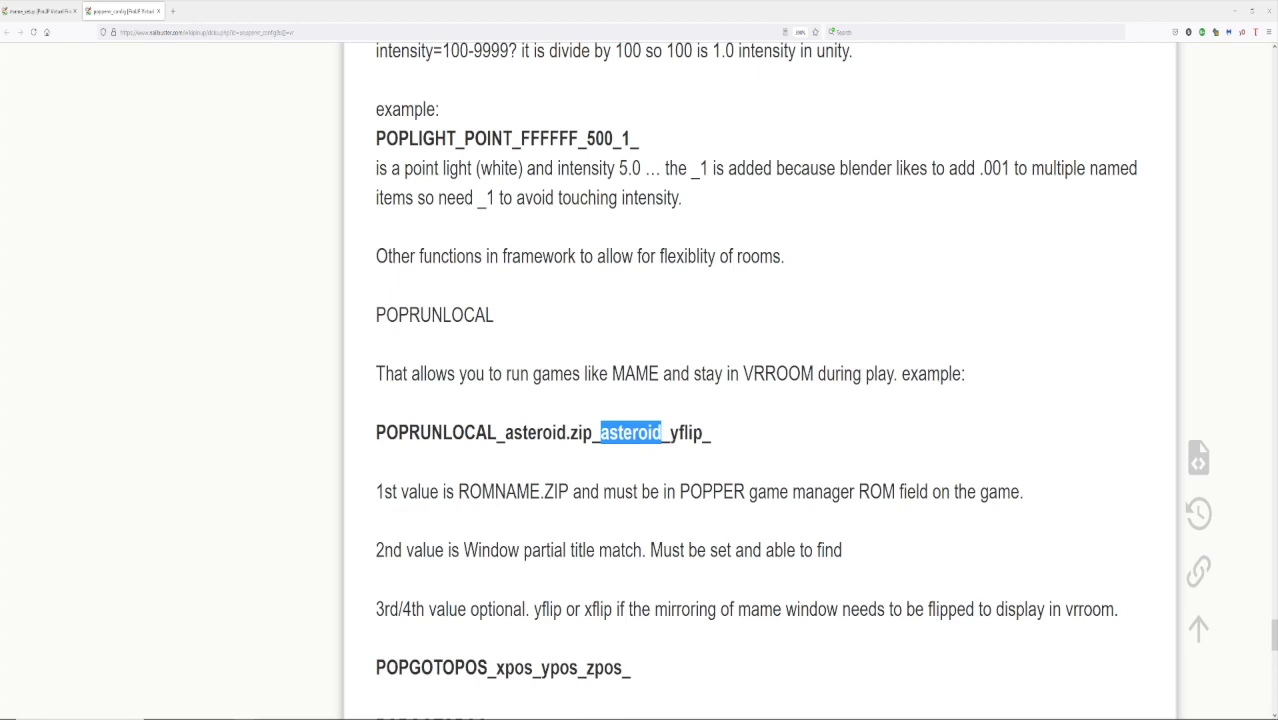
{"action": "left_click_drag", "start_coordinate": [542, 609], "coordinate": [612, 609]}
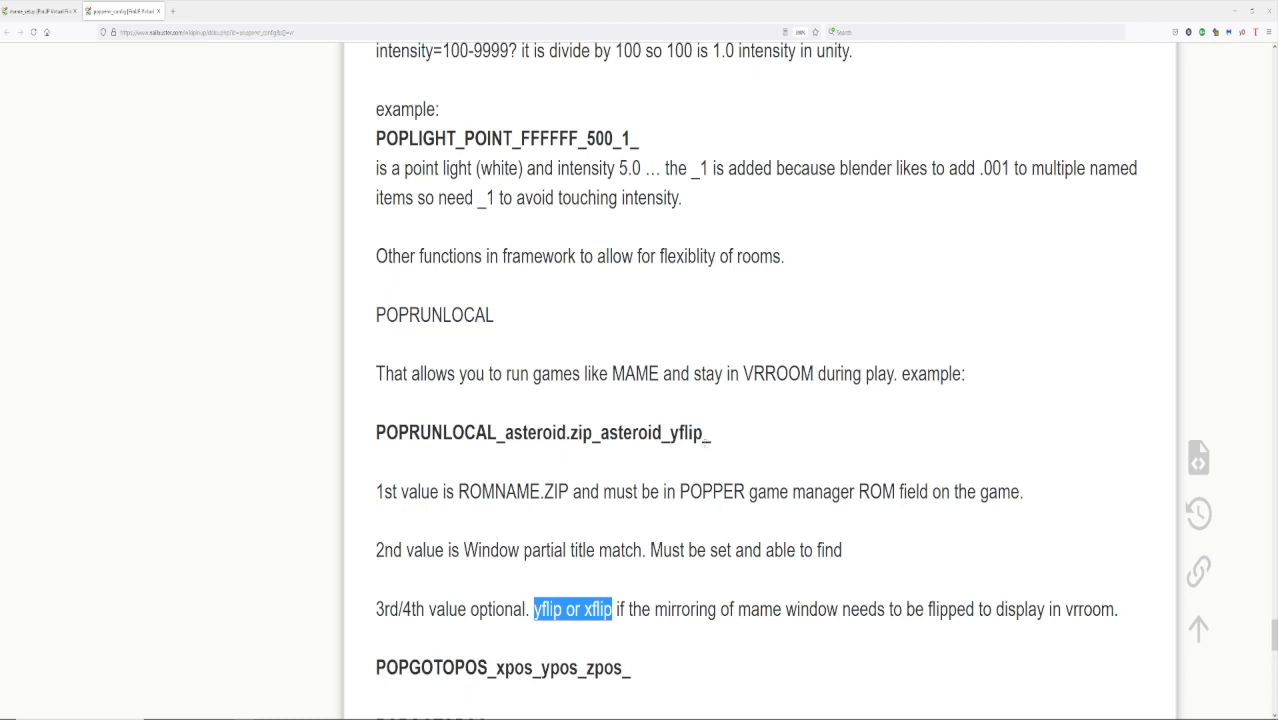
{"action": "scroll", "coordinate": [714, 447], "scroll_direction": "down", "scroll_amount": 3}
{"action": "double_click", "coordinate": [630, 187]}
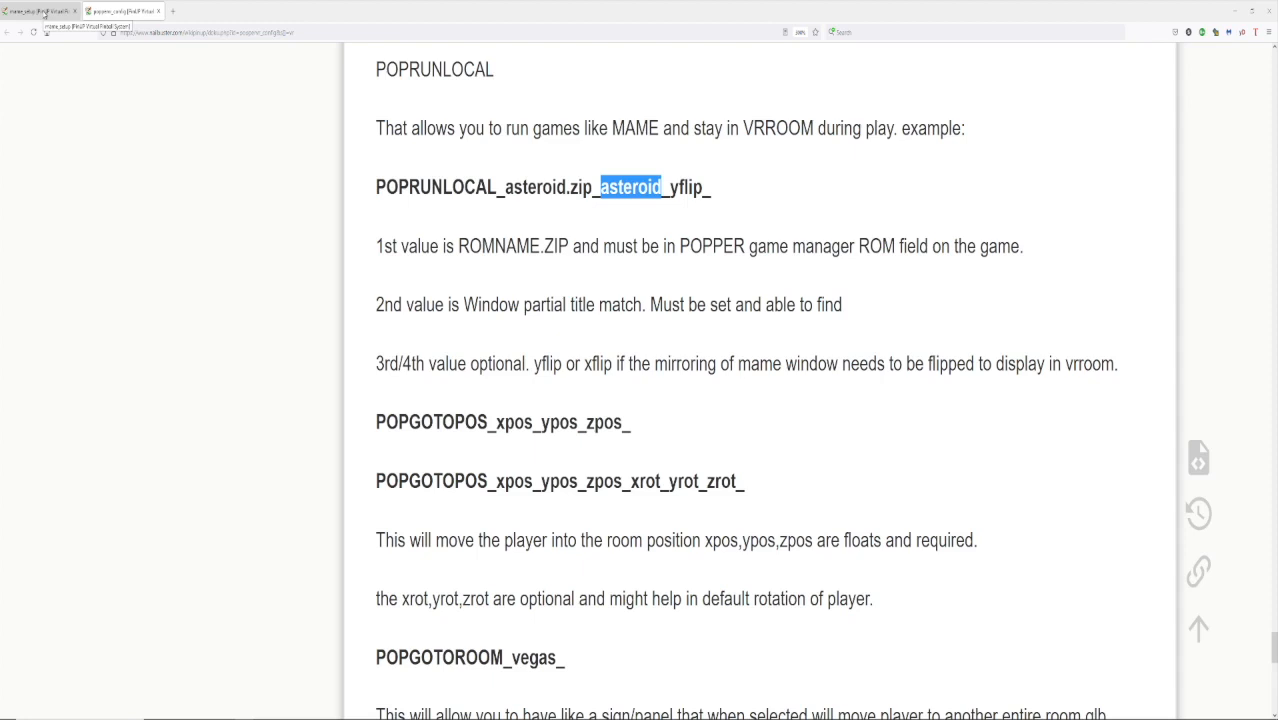
Step: Review the sample start and close scripts on the wiki's mame_setup page
{"action": "left_click", "coordinate": [44, 12]}
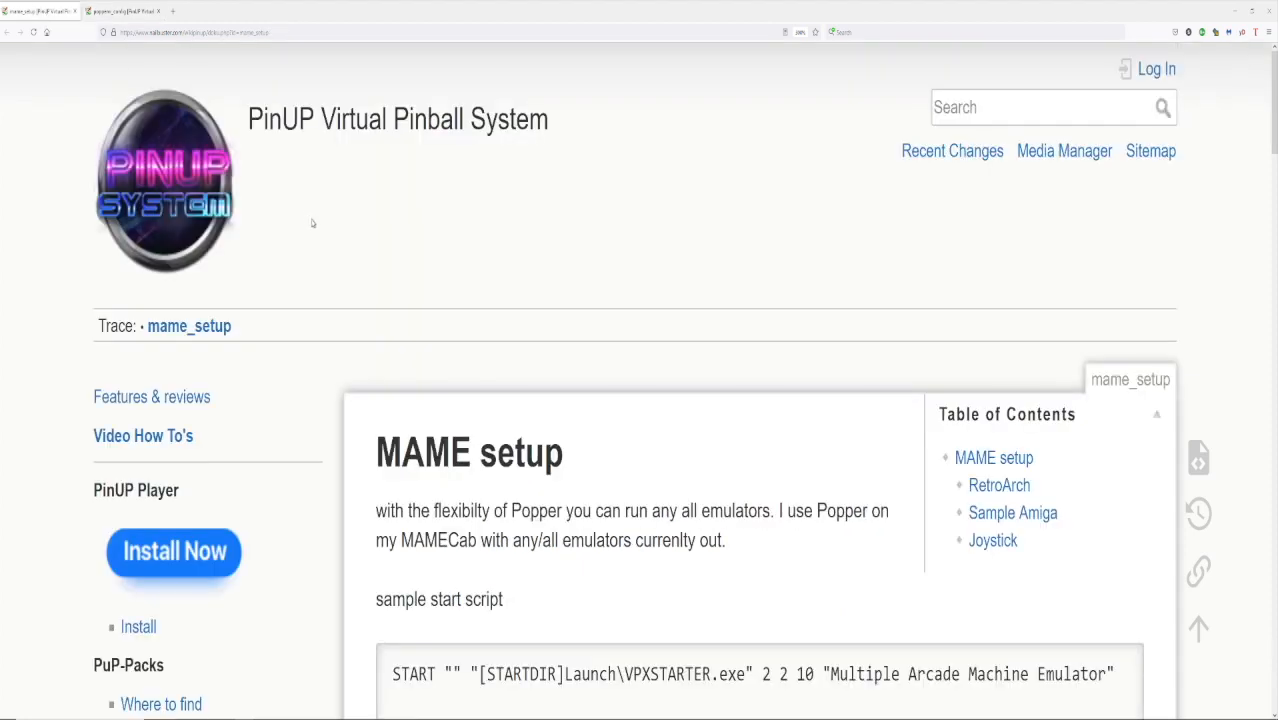
{"action": "scroll", "coordinate": [315, 226], "scroll_direction": "down", "scroll_amount": 6}
{"action": "scroll", "coordinate": [331, 229], "scroll_direction": "up", "scroll_amount": 2}
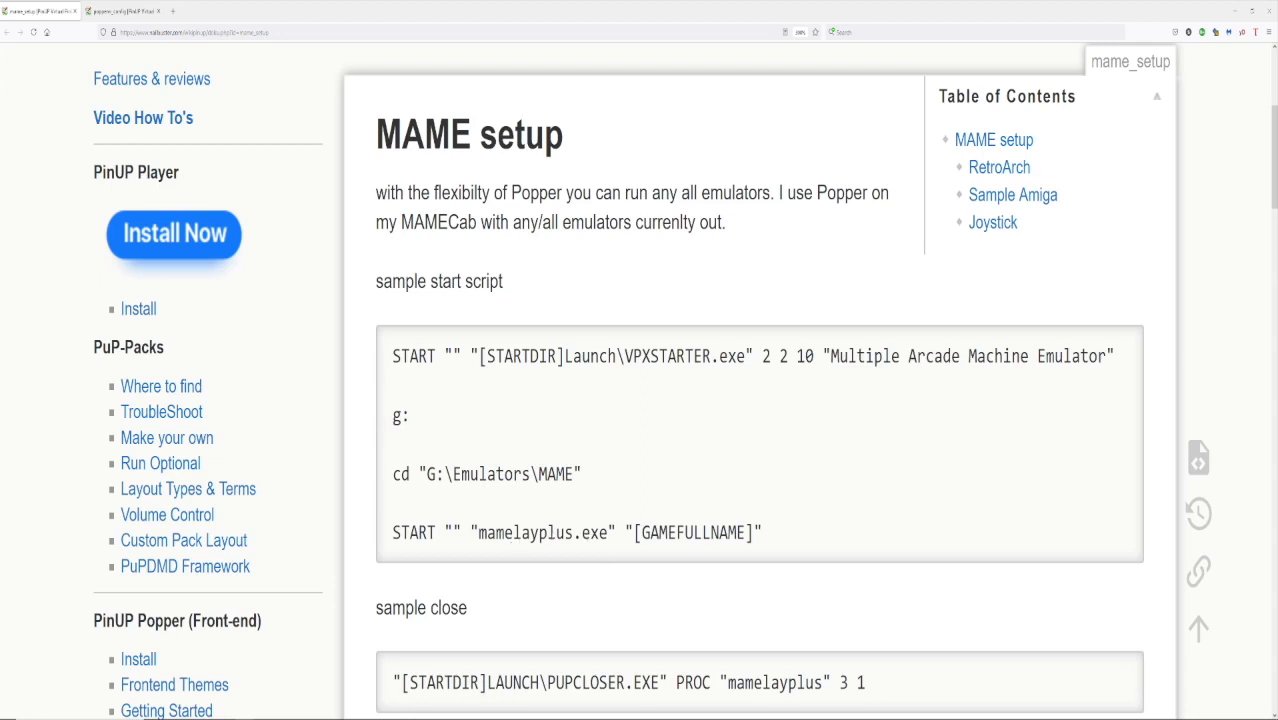
{"action": "scroll", "coordinate": [551, 530], "scroll_direction": "down", "scroll_amount": 3}
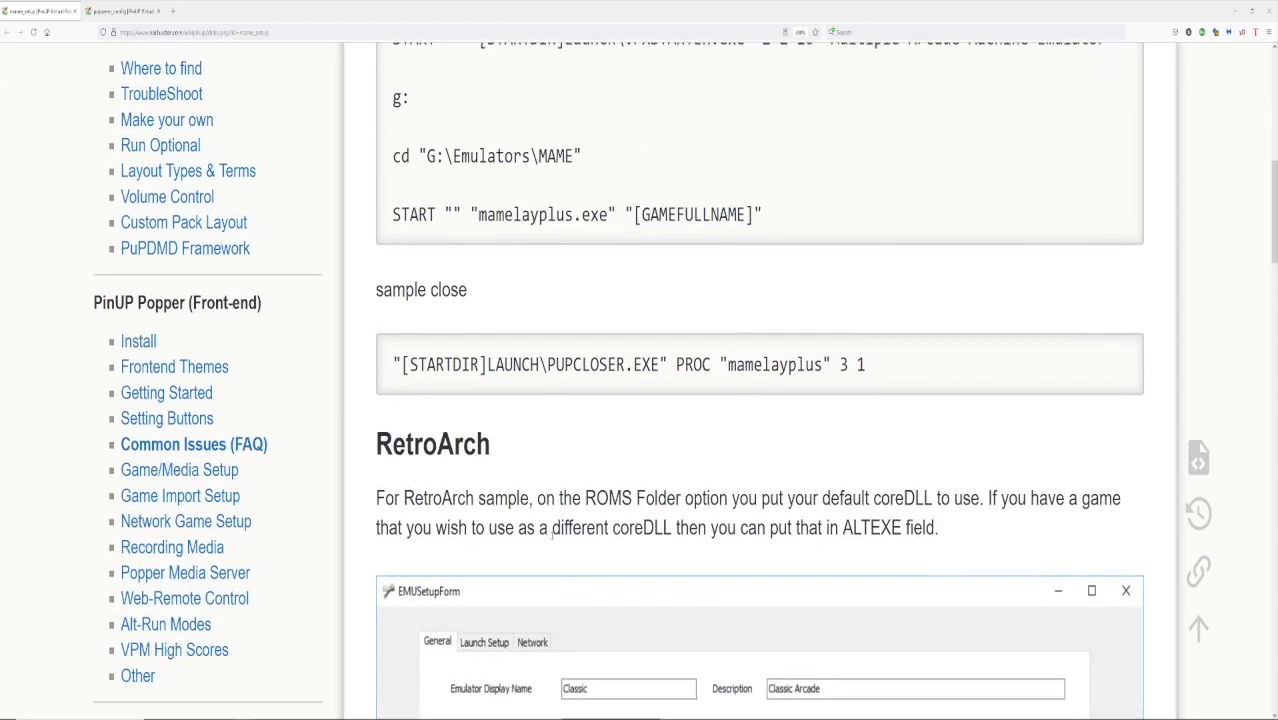
{"action": "scroll", "coordinate": [551, 531], "scroll_direction": "up", "scroll_amount": 3}
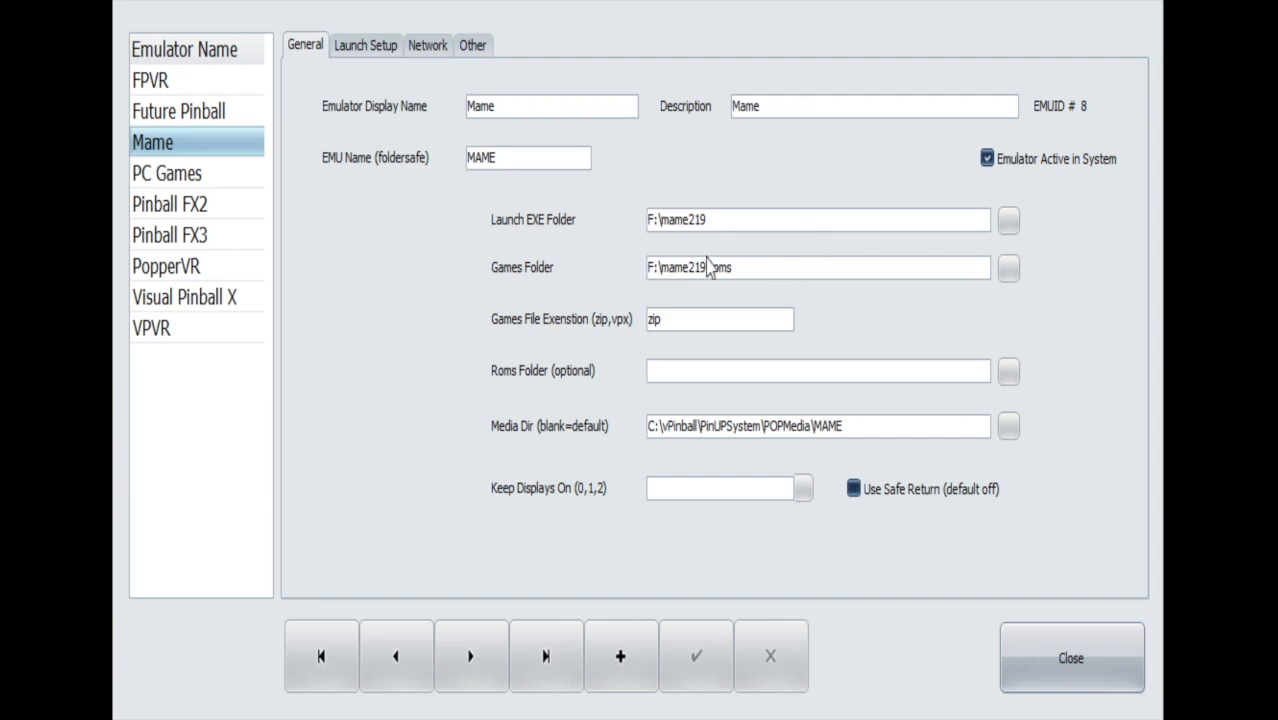
Step: Switch to the Popper emulator setup and examine Mame's launch folder, games file extension and media directory
{"action": "left_click_drag", "start_coordinate": [752, 226], "coordinate": [649, 224]}
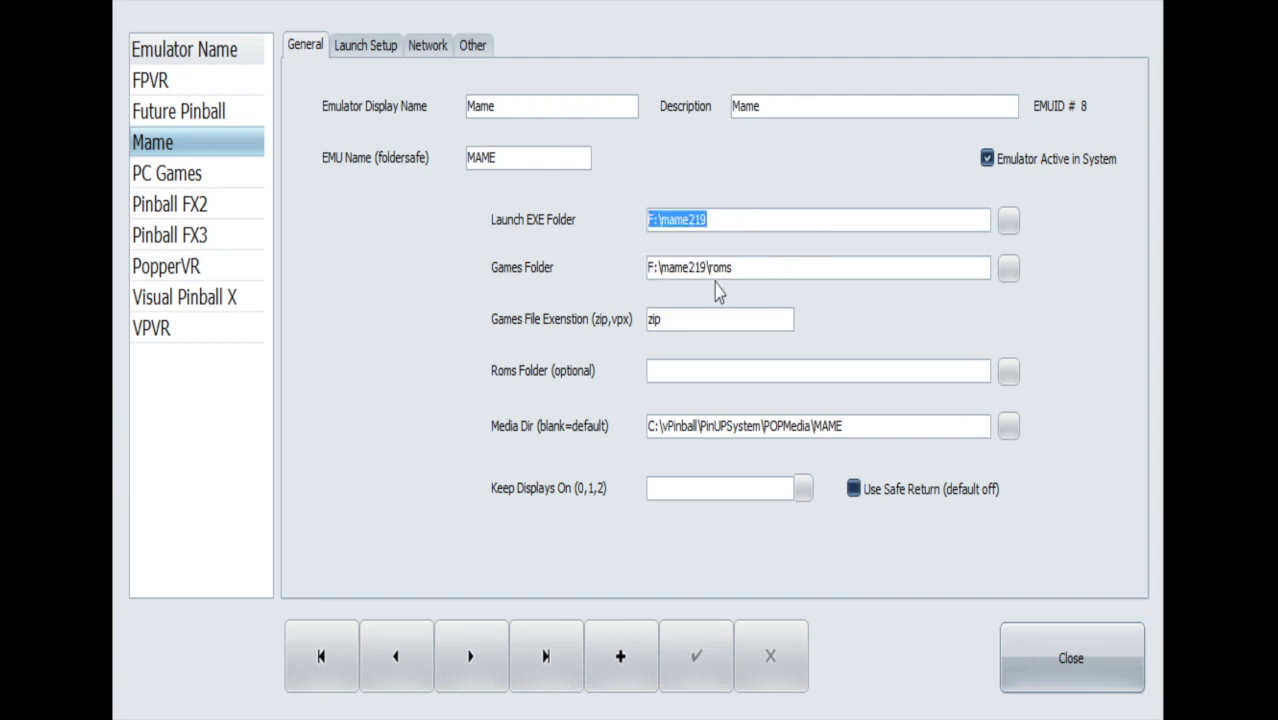
{"action": "left_click", "coordinate": [682, 319]}
{"action": "left_click_drag", "start_coordinate": [662, 318], "coordinate": [628, 300]}
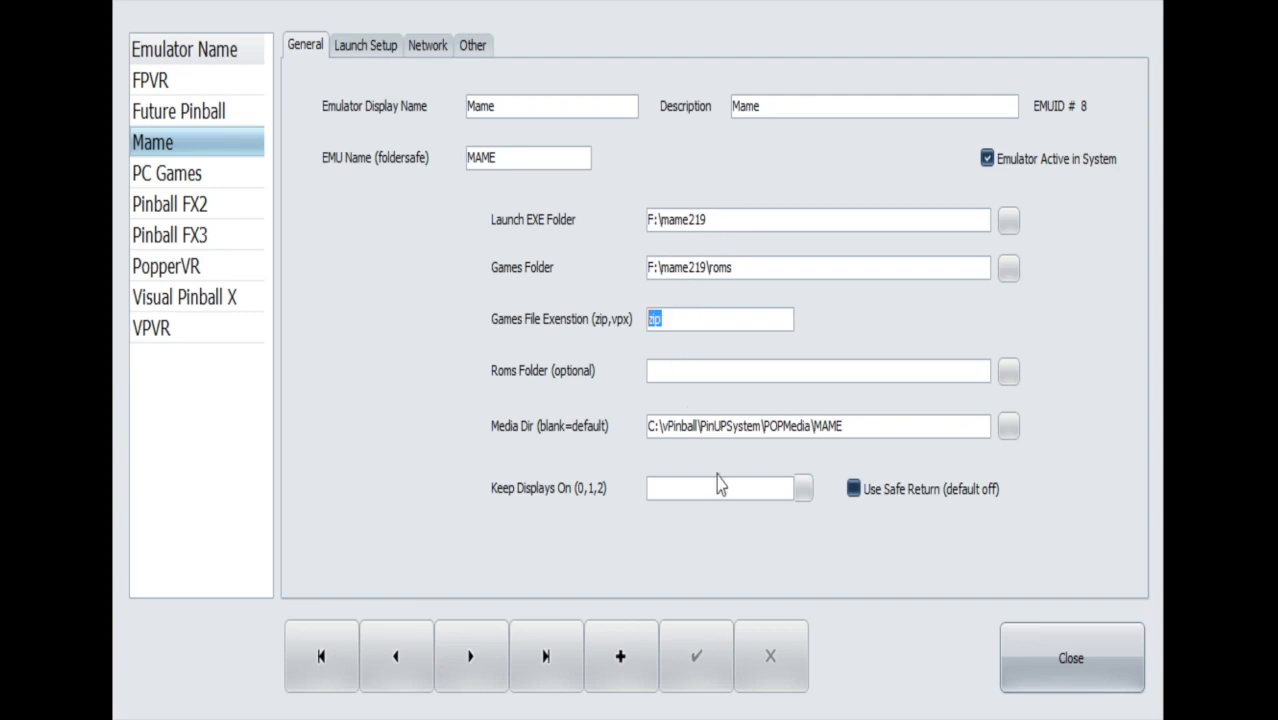
{"action": "left_click", "coordinate": [902, 426]}
{"action": "left_click_drag", "start_coordinate": [902, 426], "coordinate": [537, 388]}
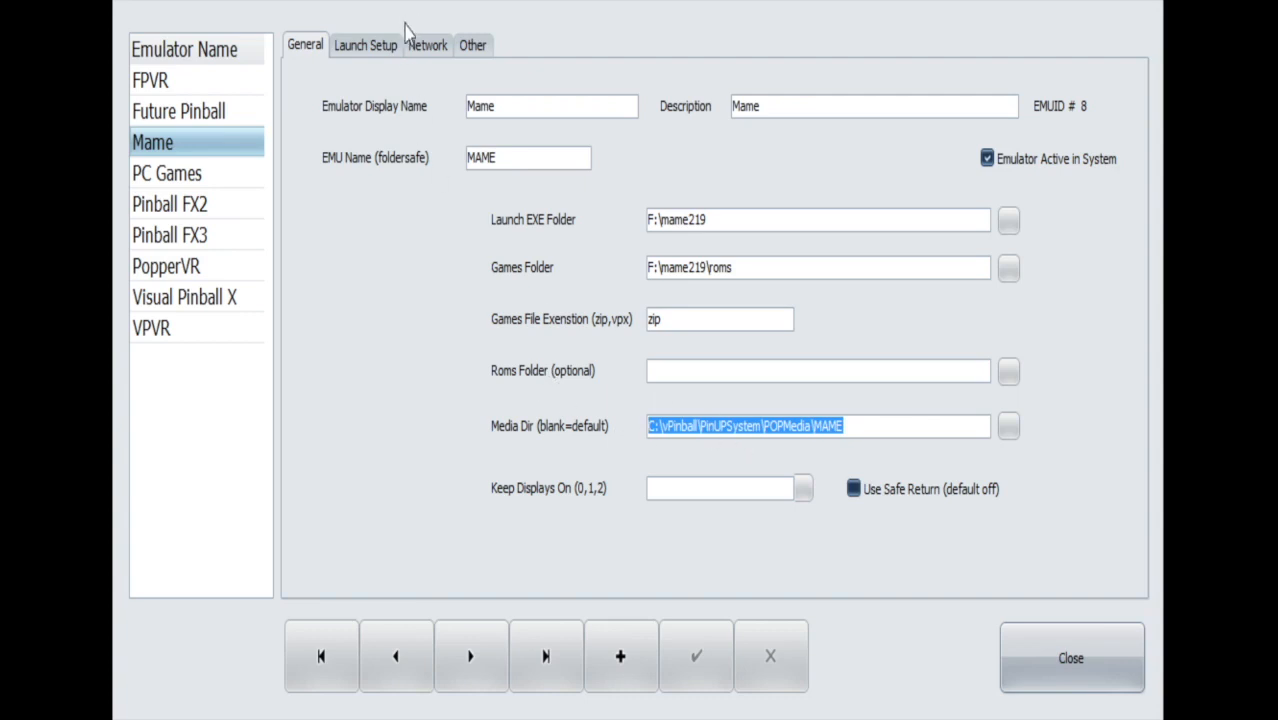
Step: Examine Mame's launch script, focusing on the echo line that writes GameISRunning.txt
{"action": "left_click", "coordinate": [366, 56]}
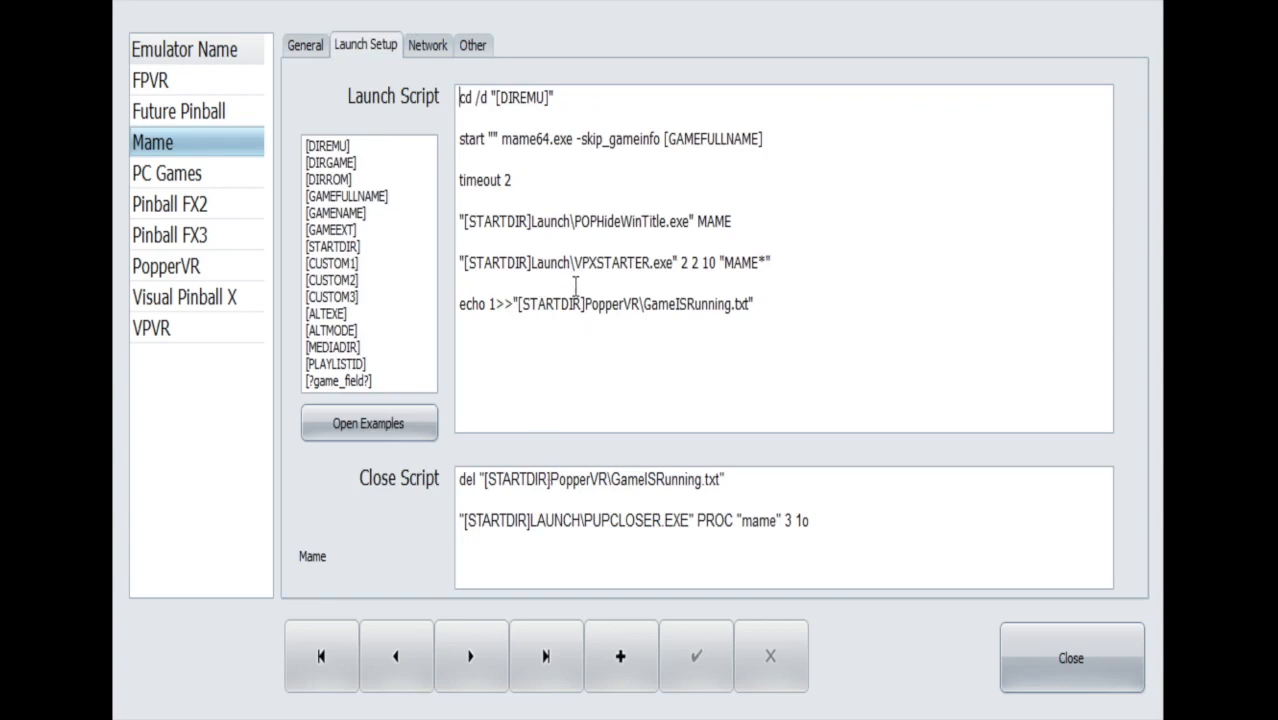
{"action": "left_click_drag", "start_coordinate": [816, 302], "coordinate": [772, 292]}
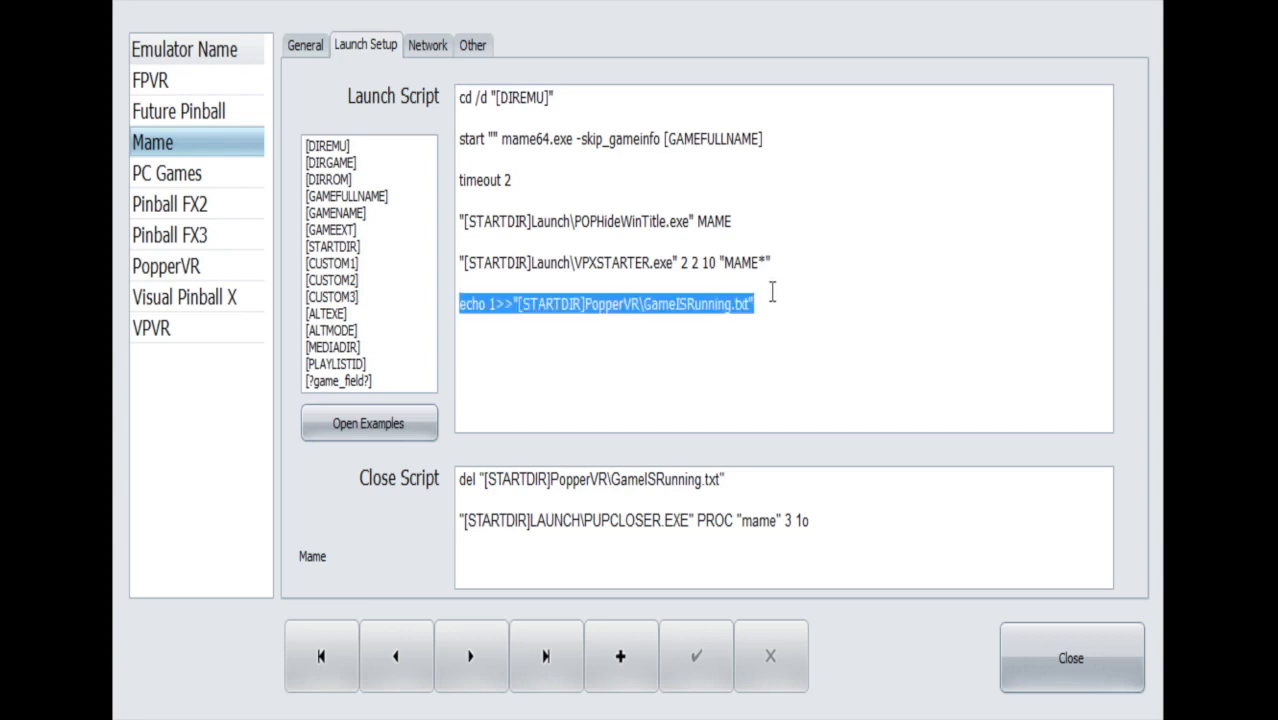
{"action": "left_click", "coordinate": [707, 355]}
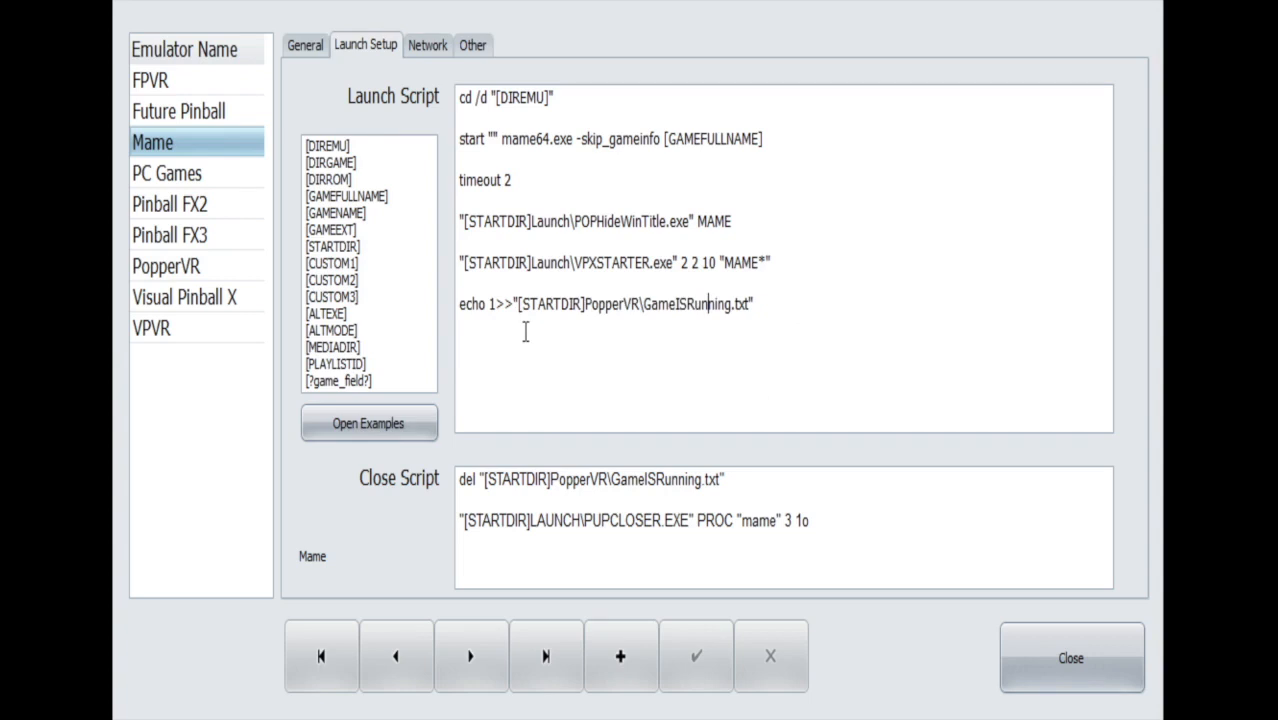
{"action": "left_click_drag", "start_coordinate": [466, 304], "coordinate": [769, 311]}
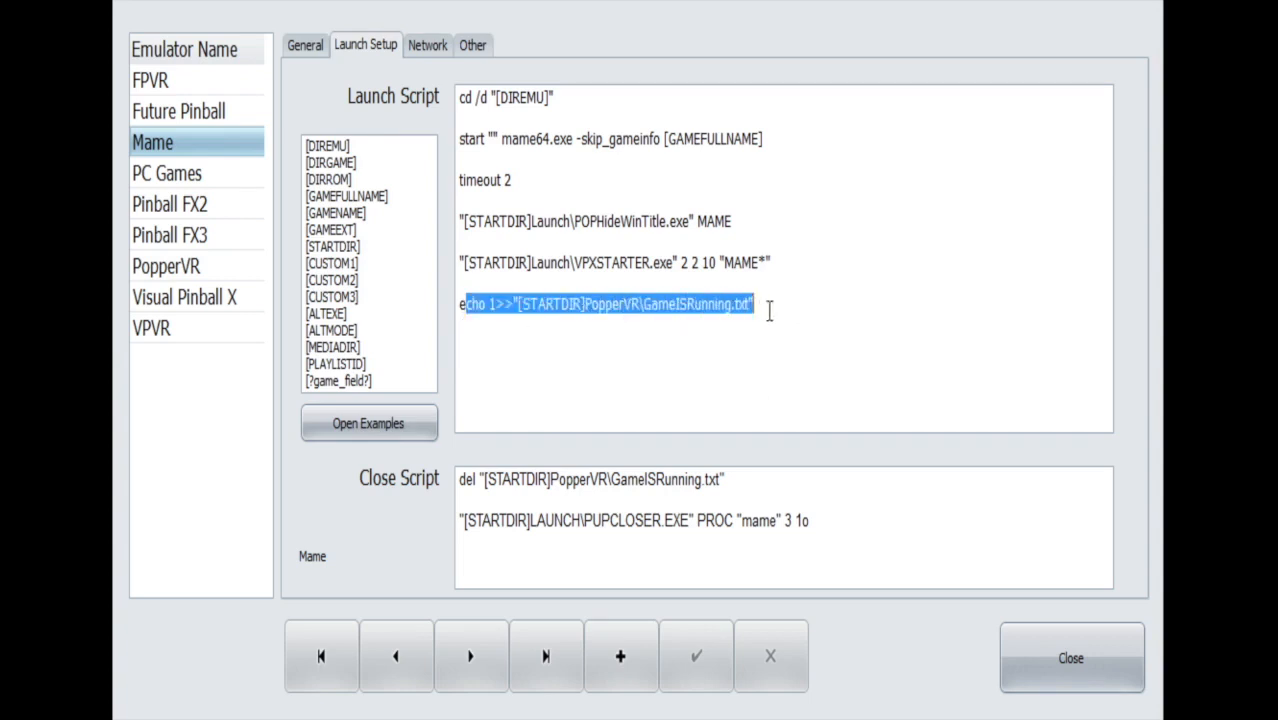
{"action": "left_click", "coordinate": [779, 312]}
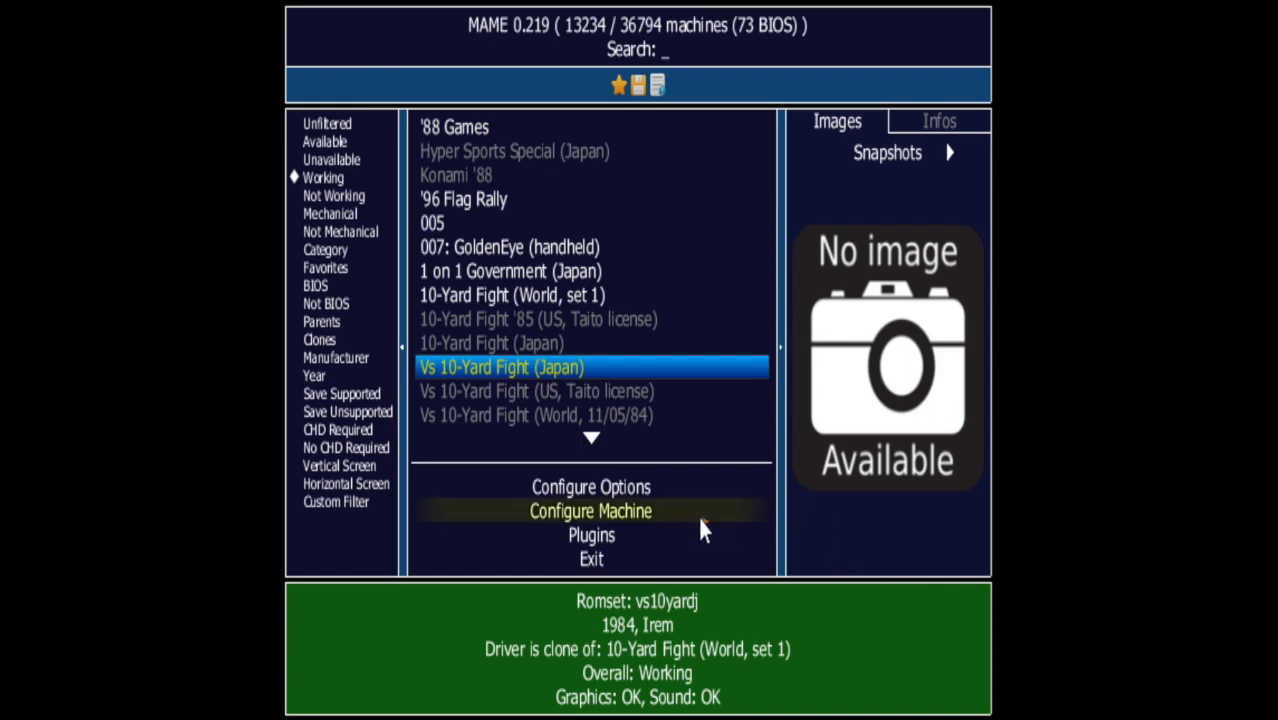
Step: Switch to MAME and open the Video Options in its general configuration settings
{"action": "left_click", "coordinate": [610, 497]}
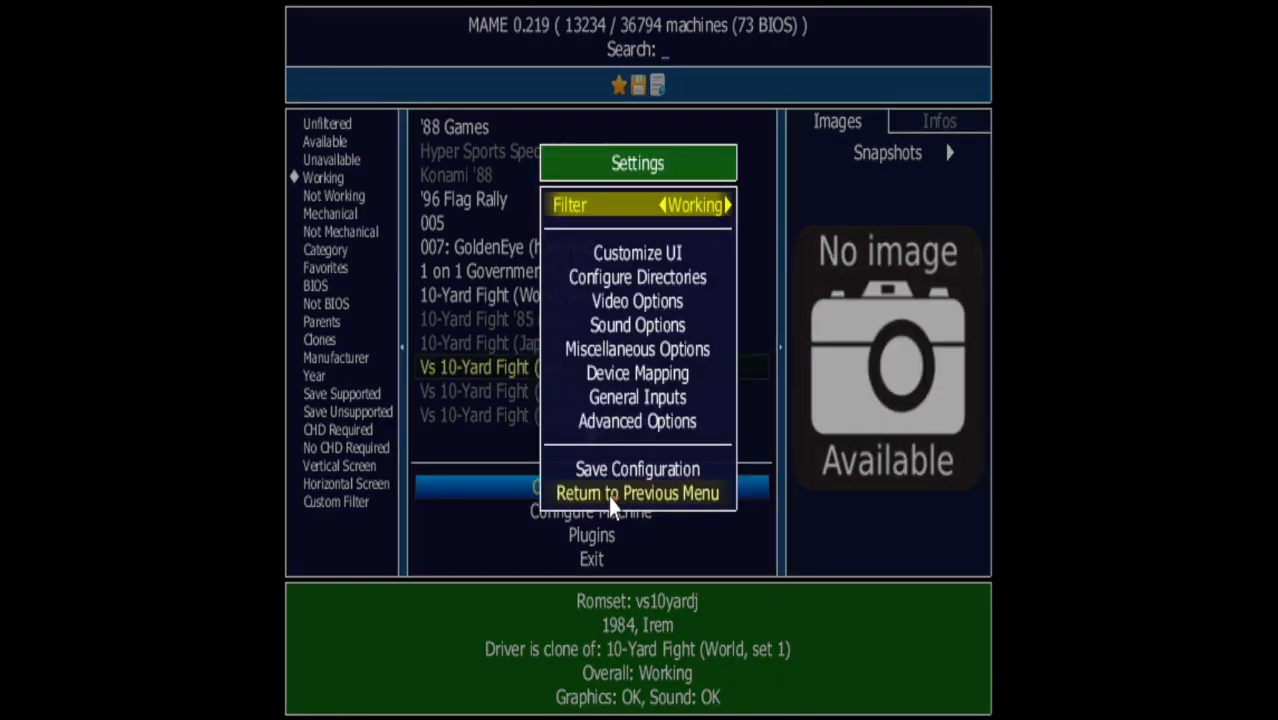
{"action": "left_click", "coordinate": [649, 302]}
{"action": "left_click", "coordinate": [649, 302]}
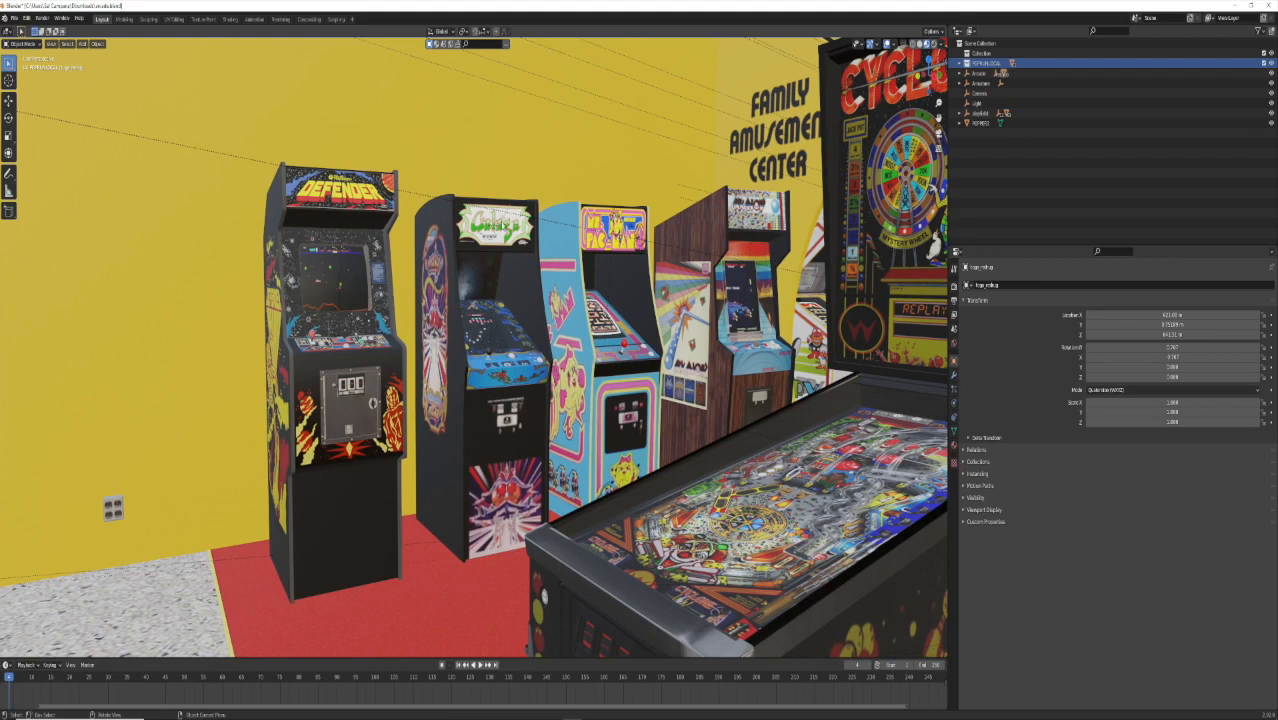
Step: Switch to Blender and look around the arcade room, examining the arcade cabinets and pinball machines
{"action": "left_click_drag", "start_coordinate": [505, 334], "coordinate": [537, 324]}
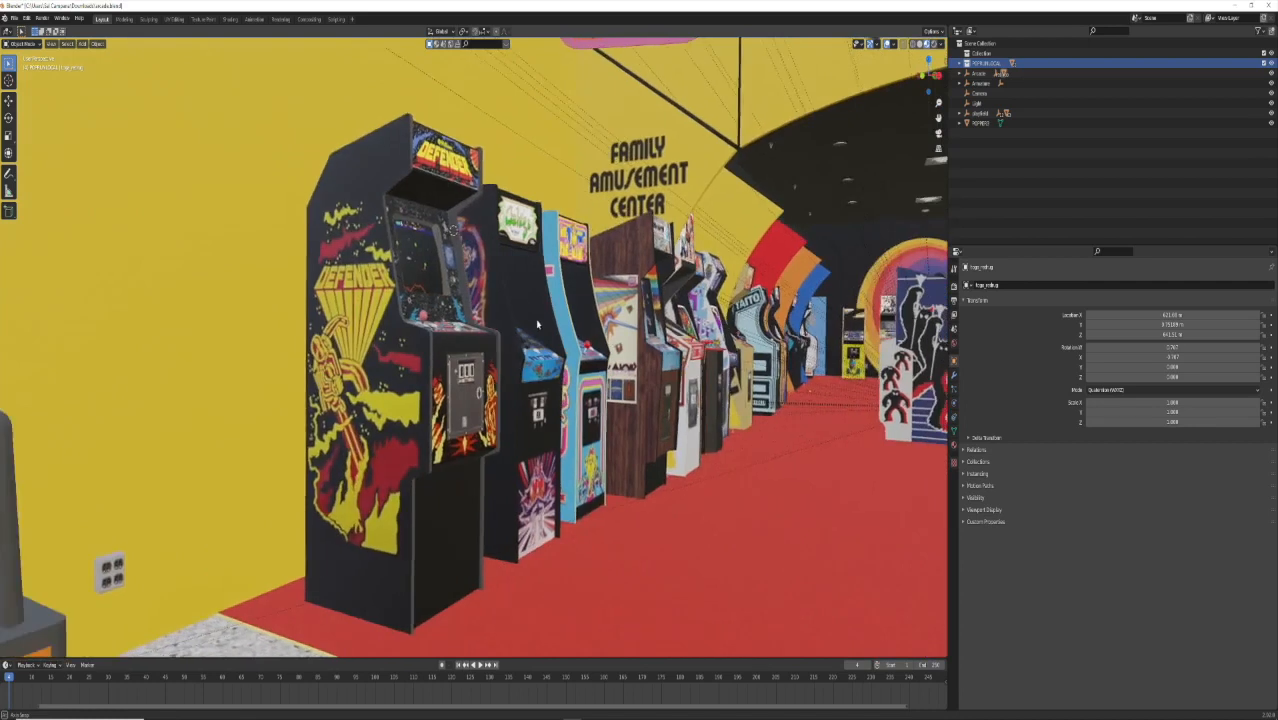
{"action": "key", "text": "Escape"}
{"action": "key", "text": "shift+grave"}
{"action": "key", "text": "w"}
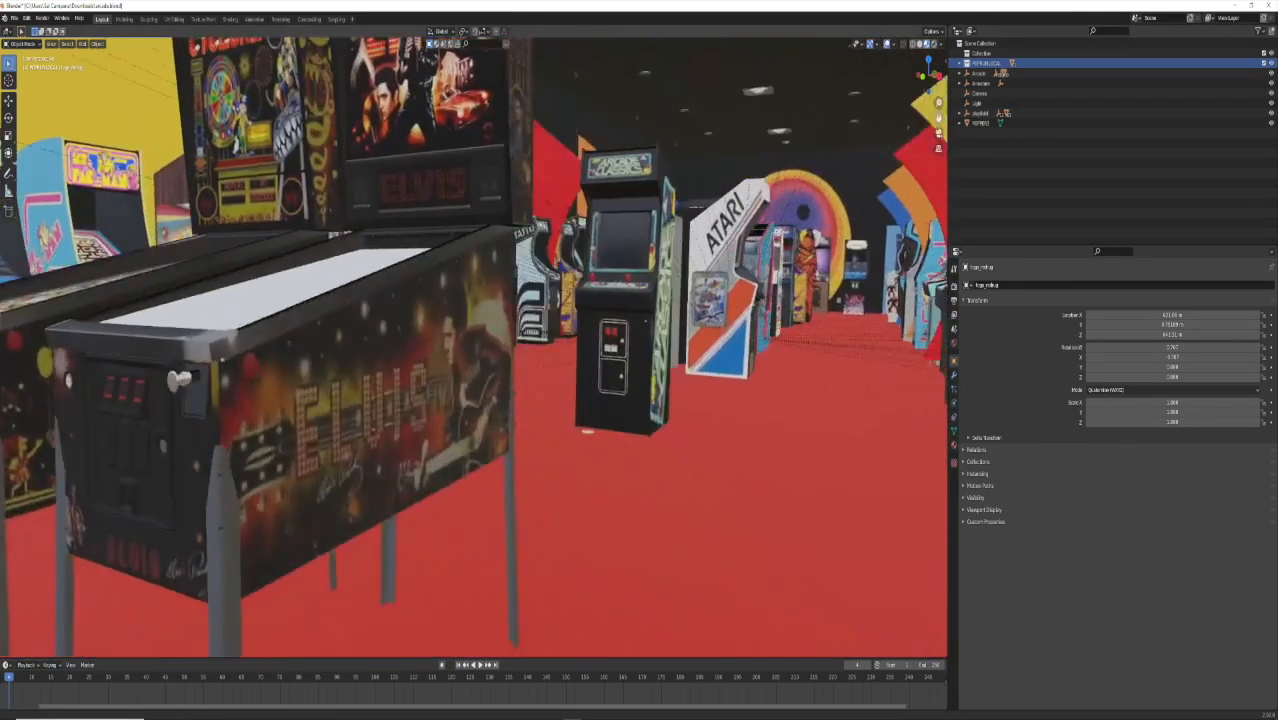
{"action": "key", "text": "Escape"}
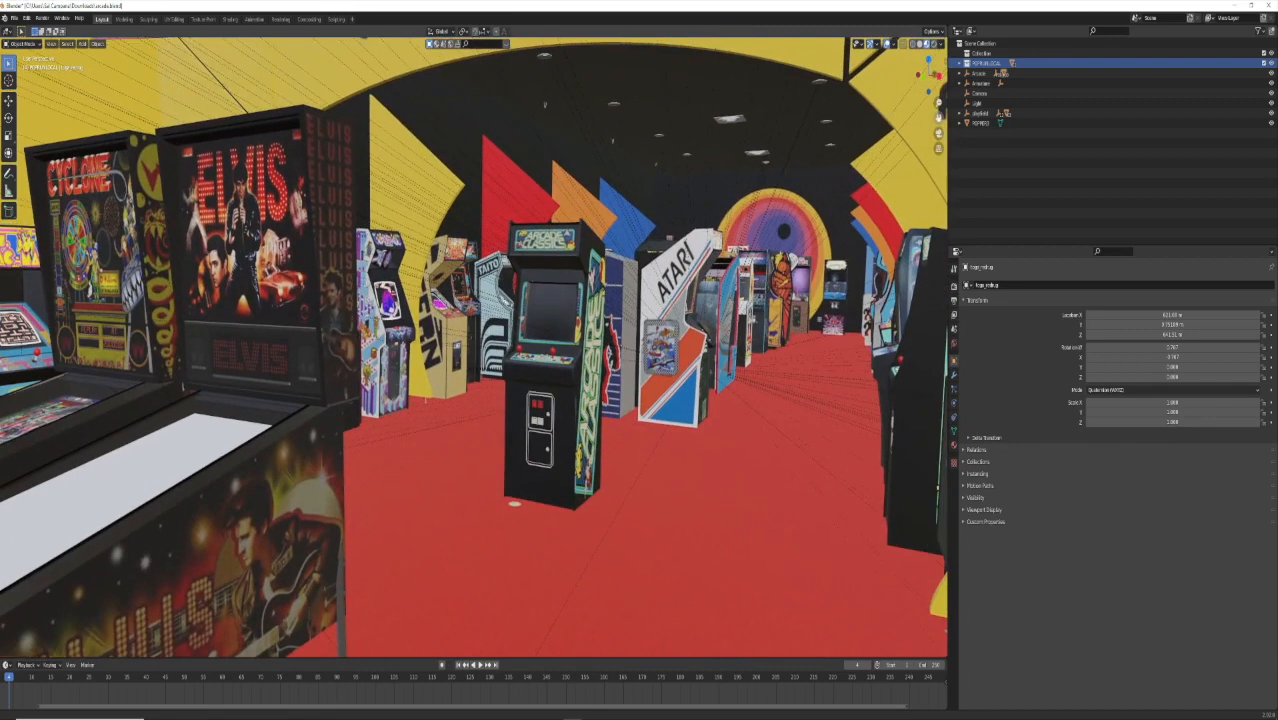
{"action": "key", "text": "shift+grave"}
{"action": "key", "text": "w"}
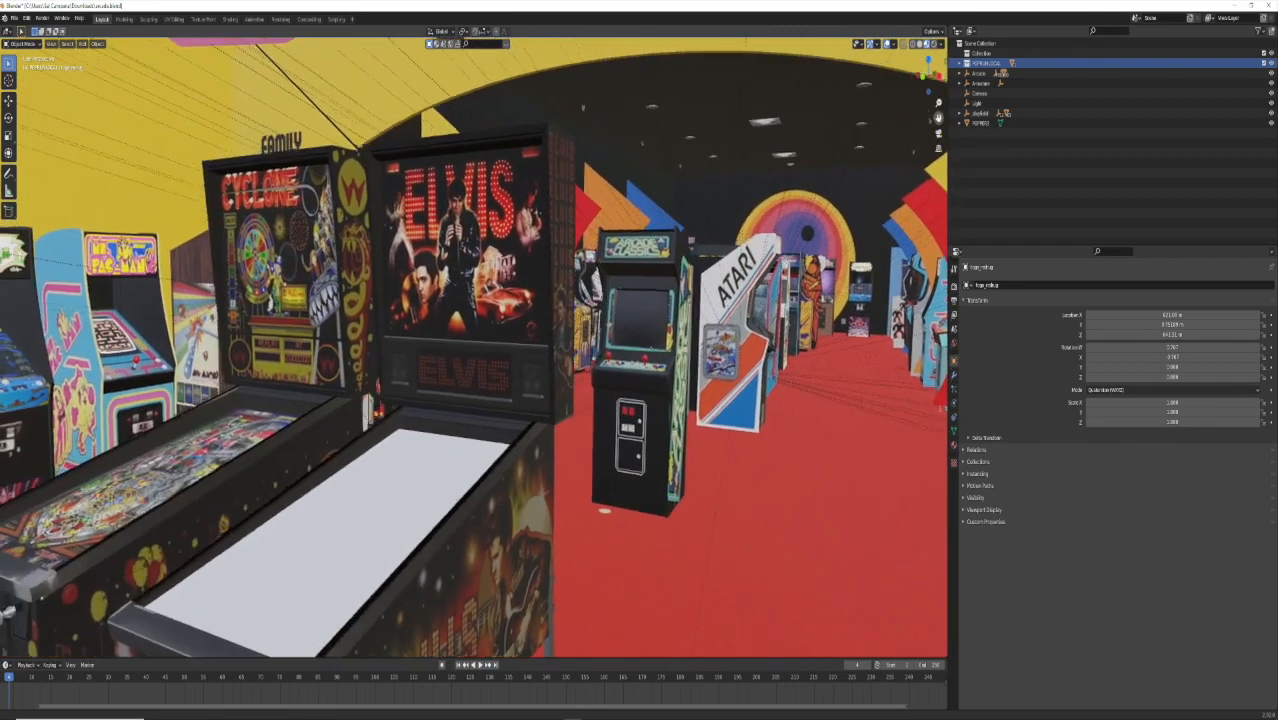
{"action": "key", "text": "w"}
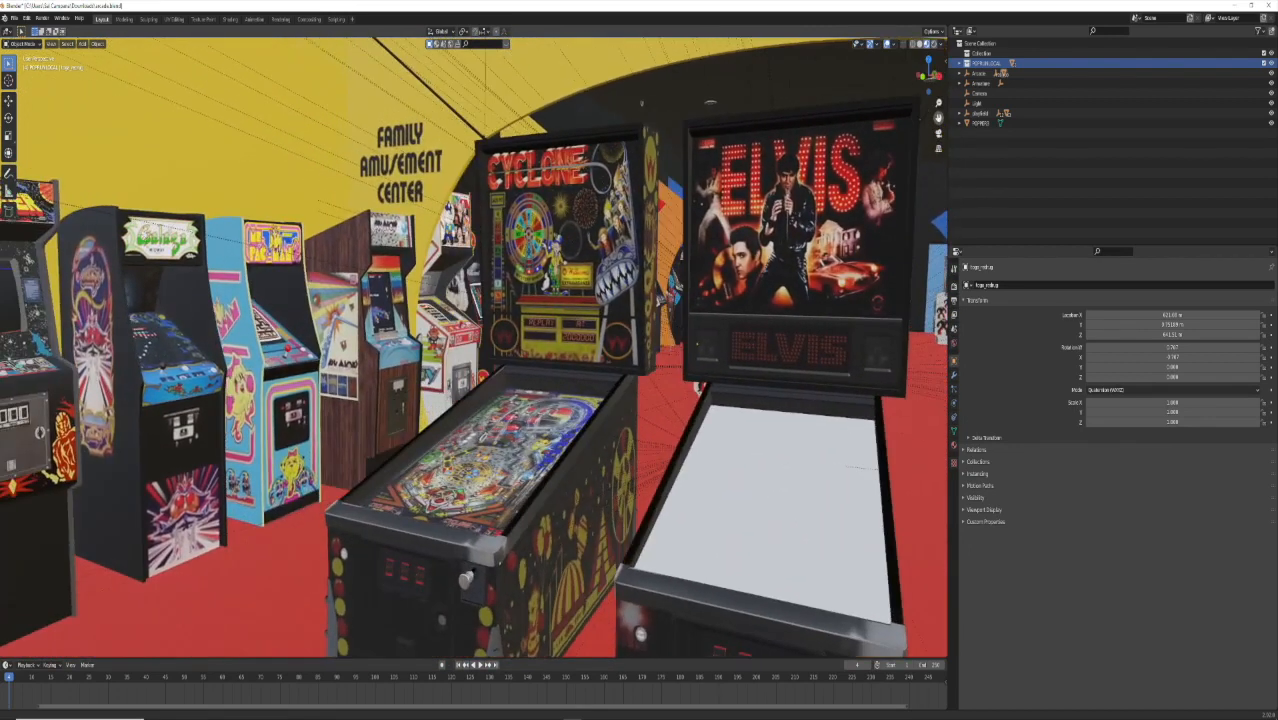
{"action": "key", "text": "w"}
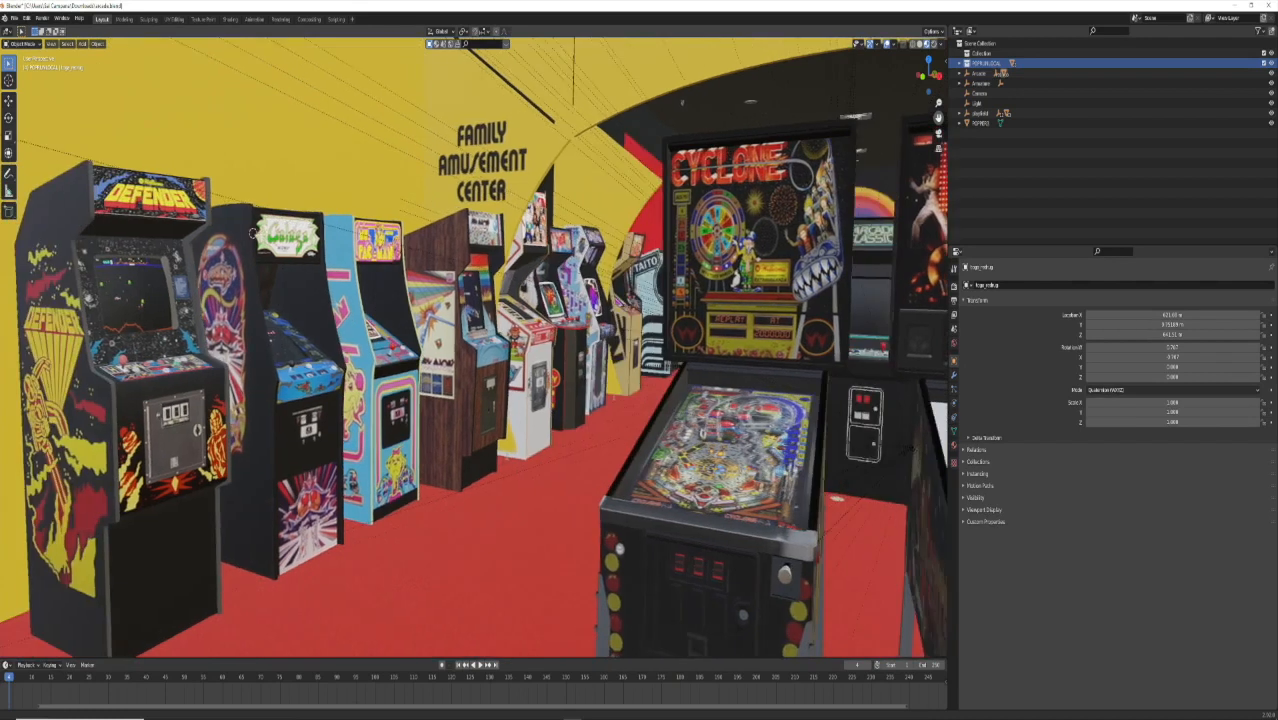
{"action": "left_click", "coordinate": [623, 186]}
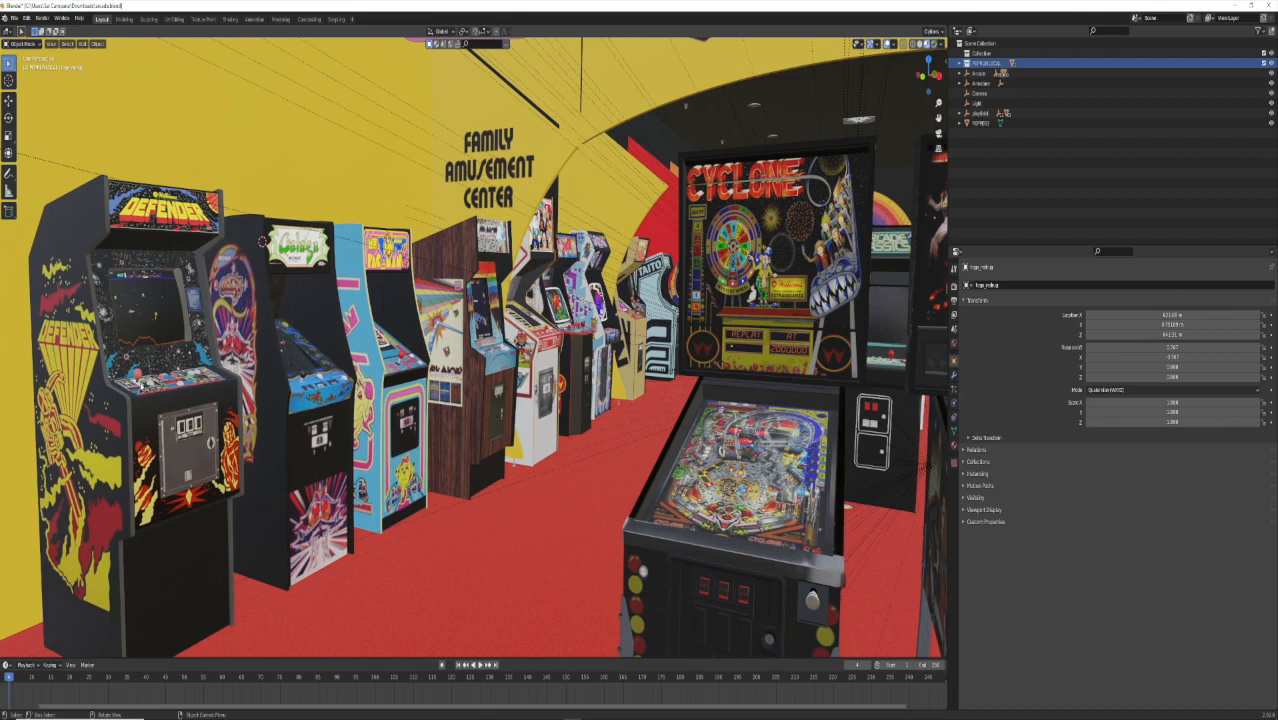
Step: Select the Defender cabinet's monitor screen and reveal the object in the outliner
{"action": "left_click_drag", "start_coordinate": [938, 117], "coordinate": [886, 152]}
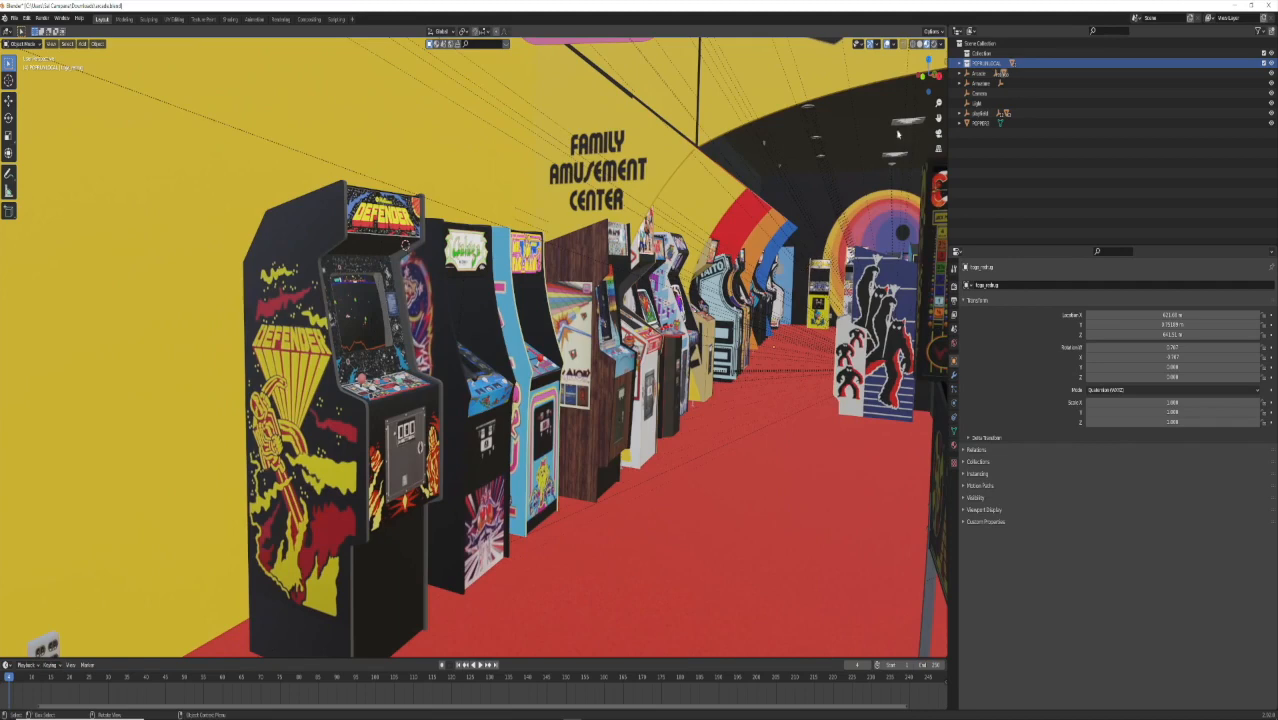
{"action": "left_click_drag", "start_coordinate": [670, 295], "coordinate": [675, 339]}
{"action": "left_click_drag", "start_coordinate": [938, 125], "coordinate": [369, 352]}
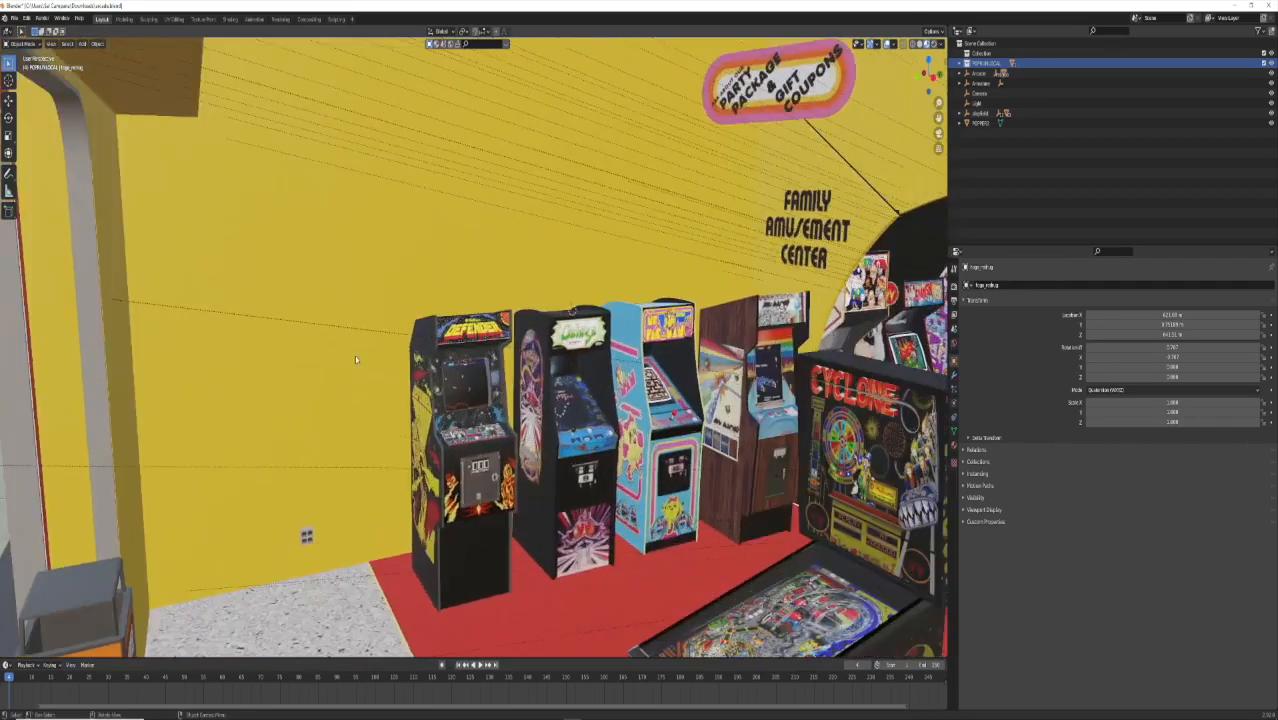
{"action": "scroll", "coordinate": [369, 352], "scroll_direction": "up", "scroll_amount": 5}
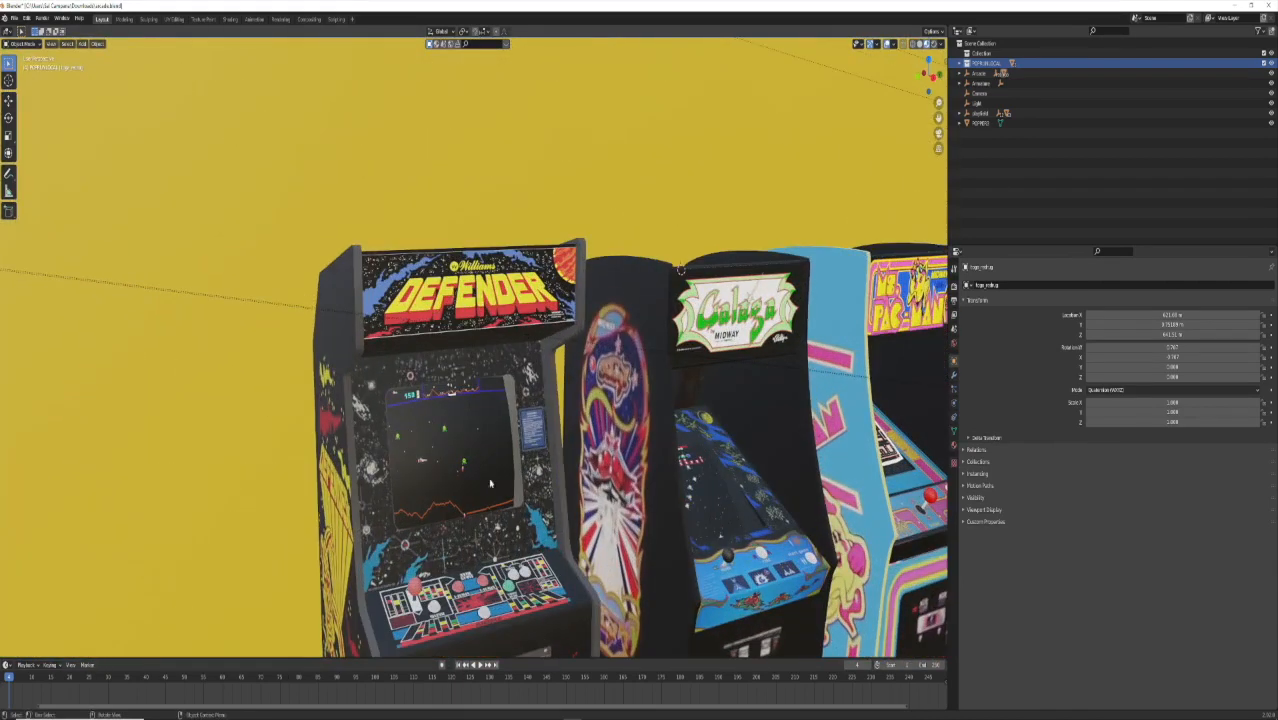
{"action": "left_click", "coordinate": [440, 450]}
{"action": "left_click", "coordinate": [440, 450]}
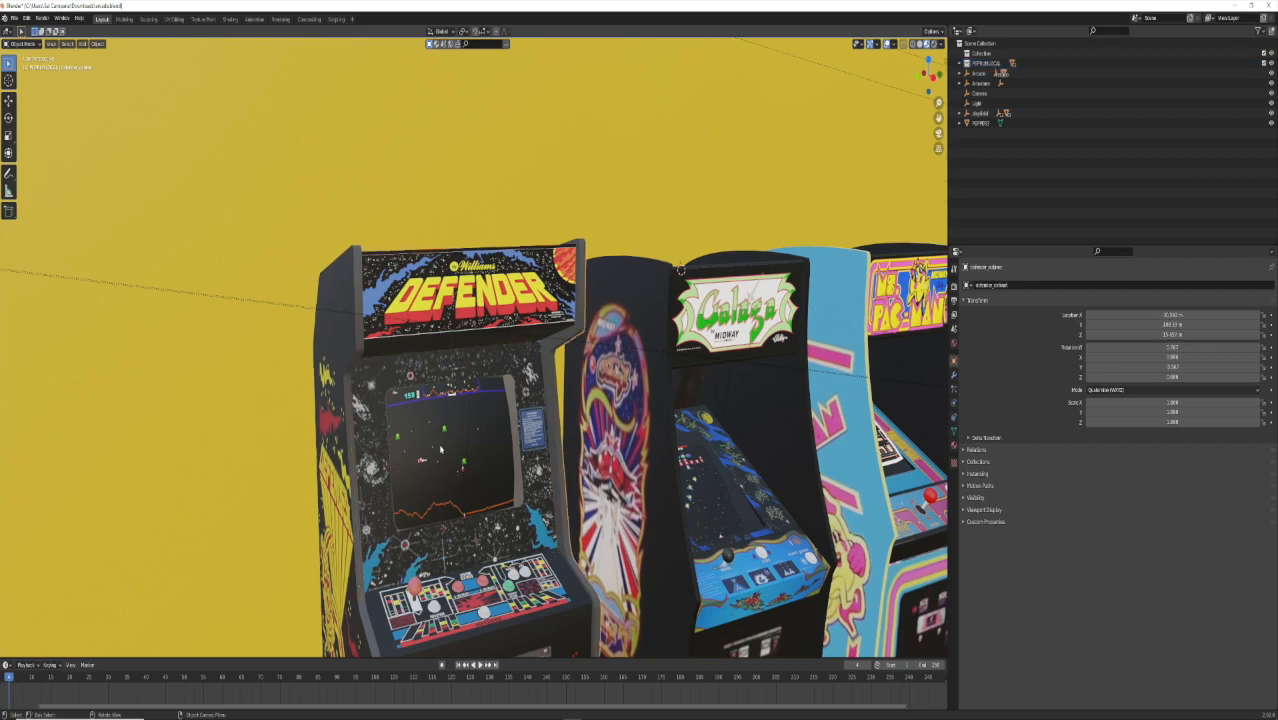
{"action": "left_click", "coordinate": [440, 450]}
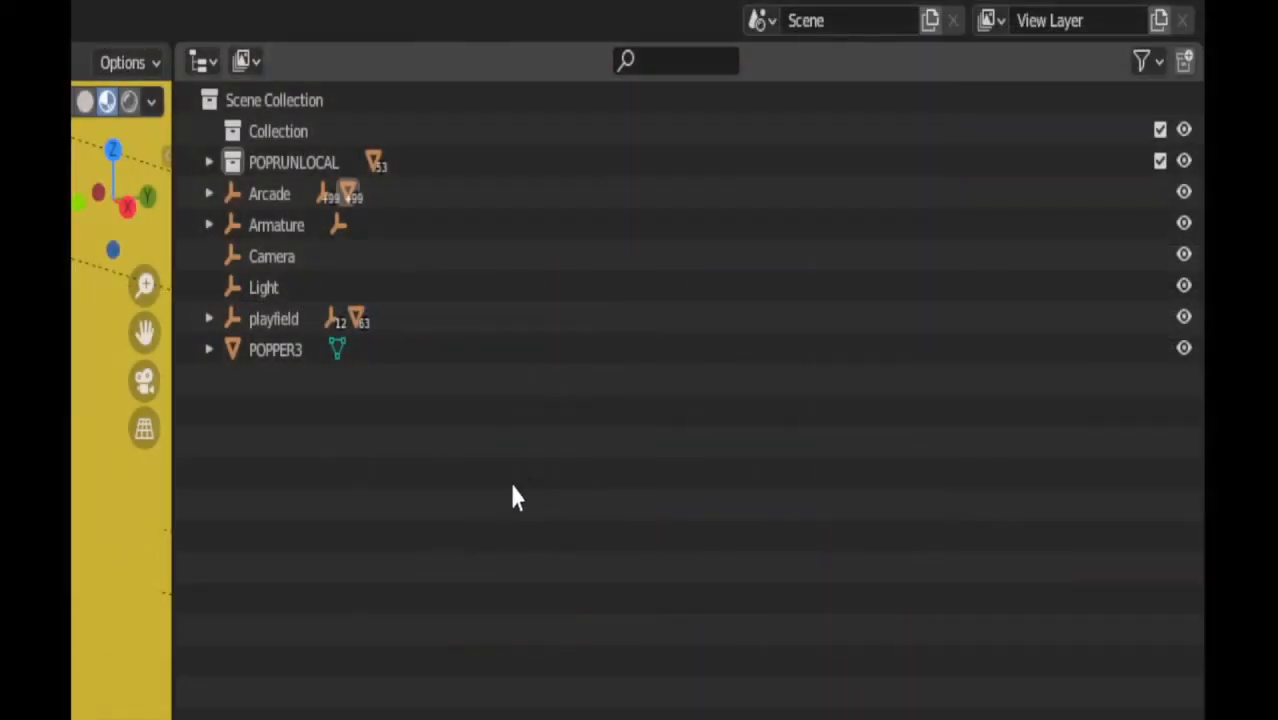
{"action": "key", "text": "KP_Decimal"}
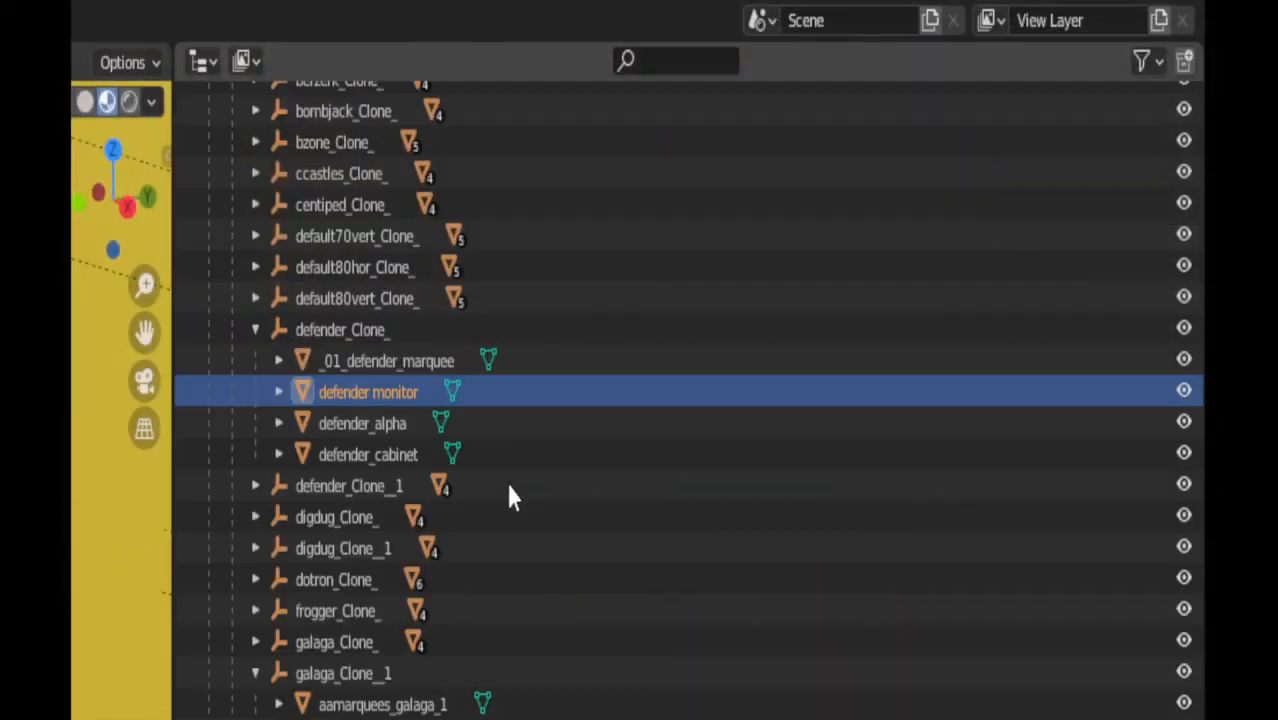
Step: Rename the Defender cabinet's monitor object as POPRUNLOCAL_defender.zip_defender_
{"action": "double_click", "coordinate": [383, 395]}
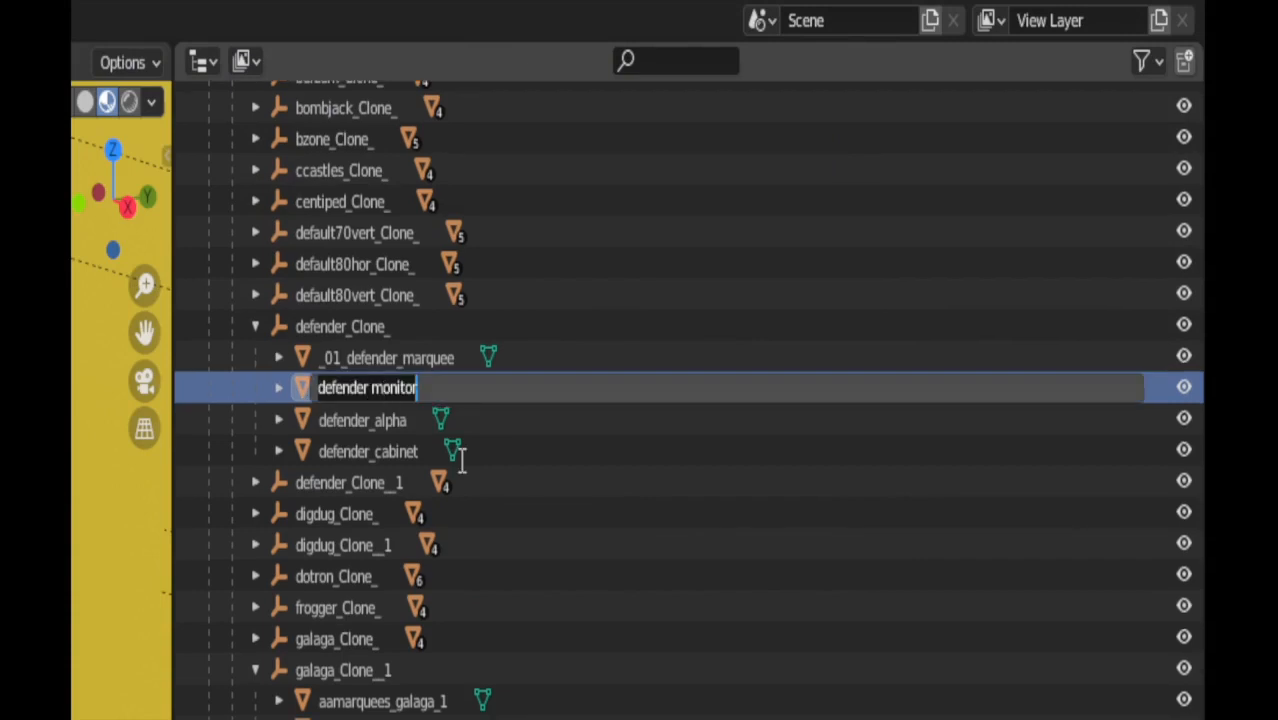
{"action": "type", "text": "POP"}
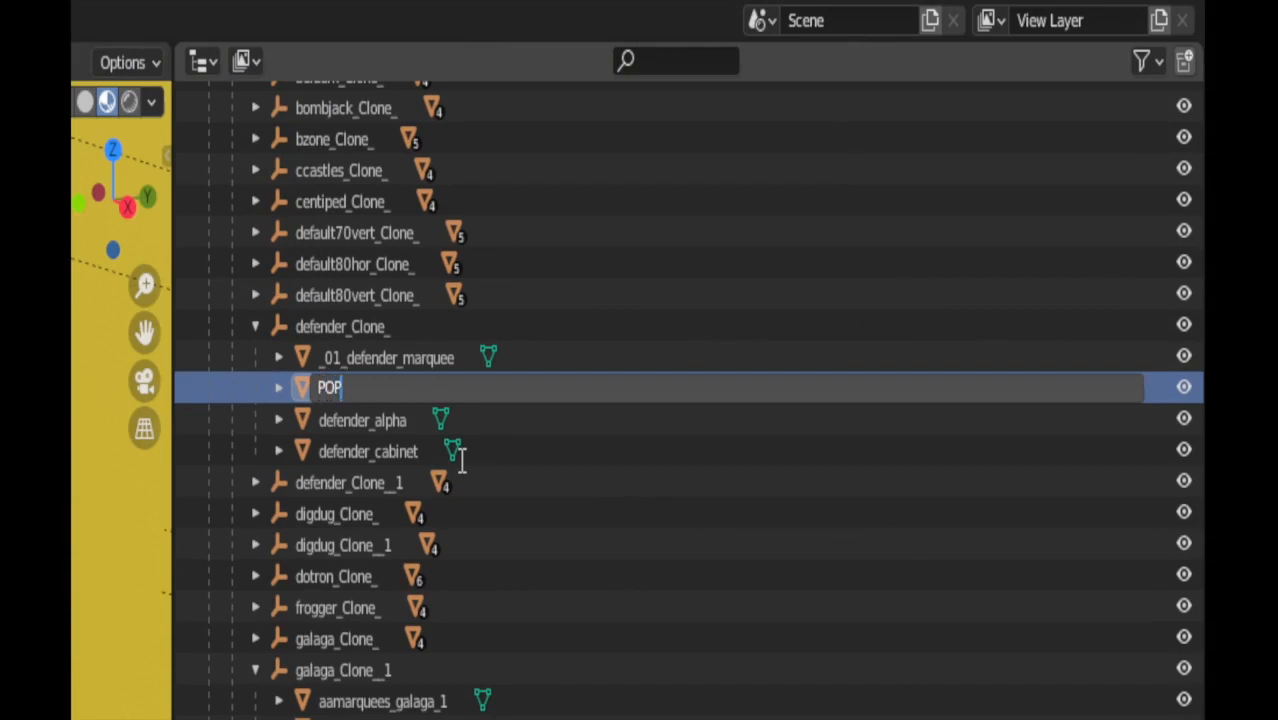
{"action": "type", "text": "RUNLOCA"}
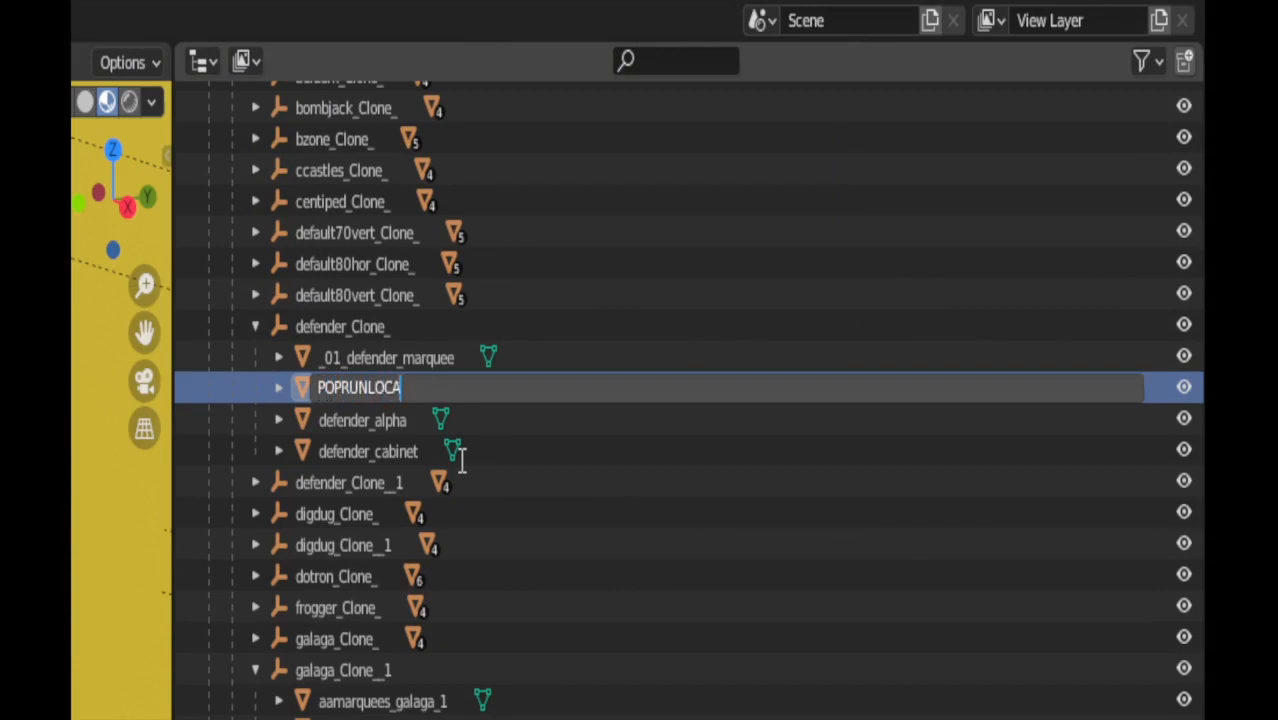
{"action": "type", "text": "L_defender.zi"}
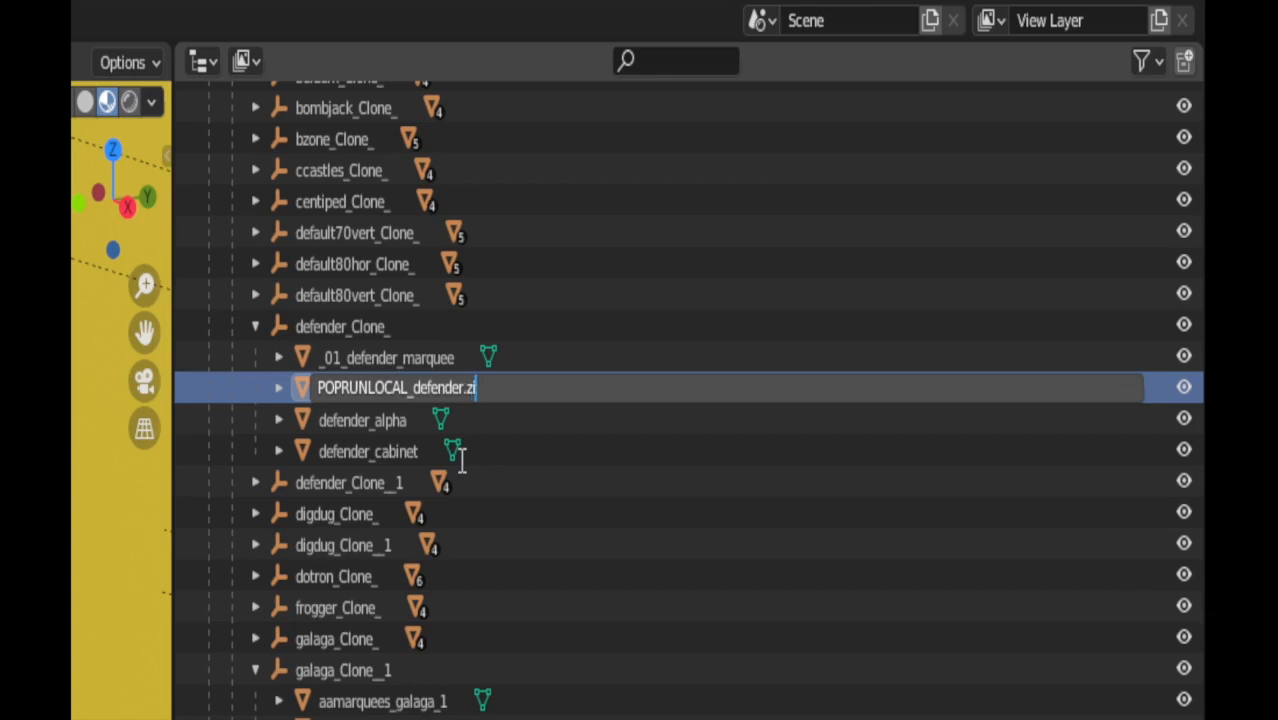
{"action": "type", "text": "p_defender_"}
{"action": "key", "text": "Return"}
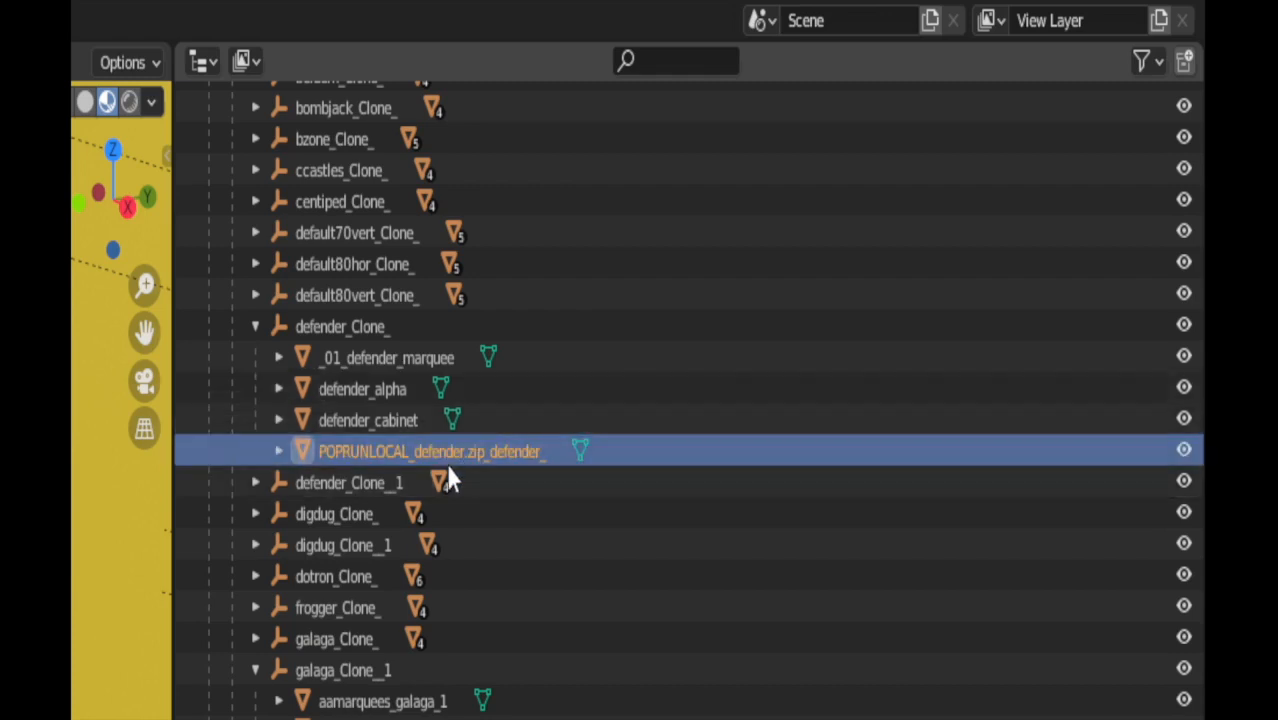
Step: Move the renamed Defender monitor into the POPRUNLOCAL collection, collapse the Arcade hierarchy and expand that collection
{"action": "left_click_drag", "start_coordinate": [369, 451], "coordinate": [295, 188]}
{"action": "left_click", "coordinate": [208, 194]}
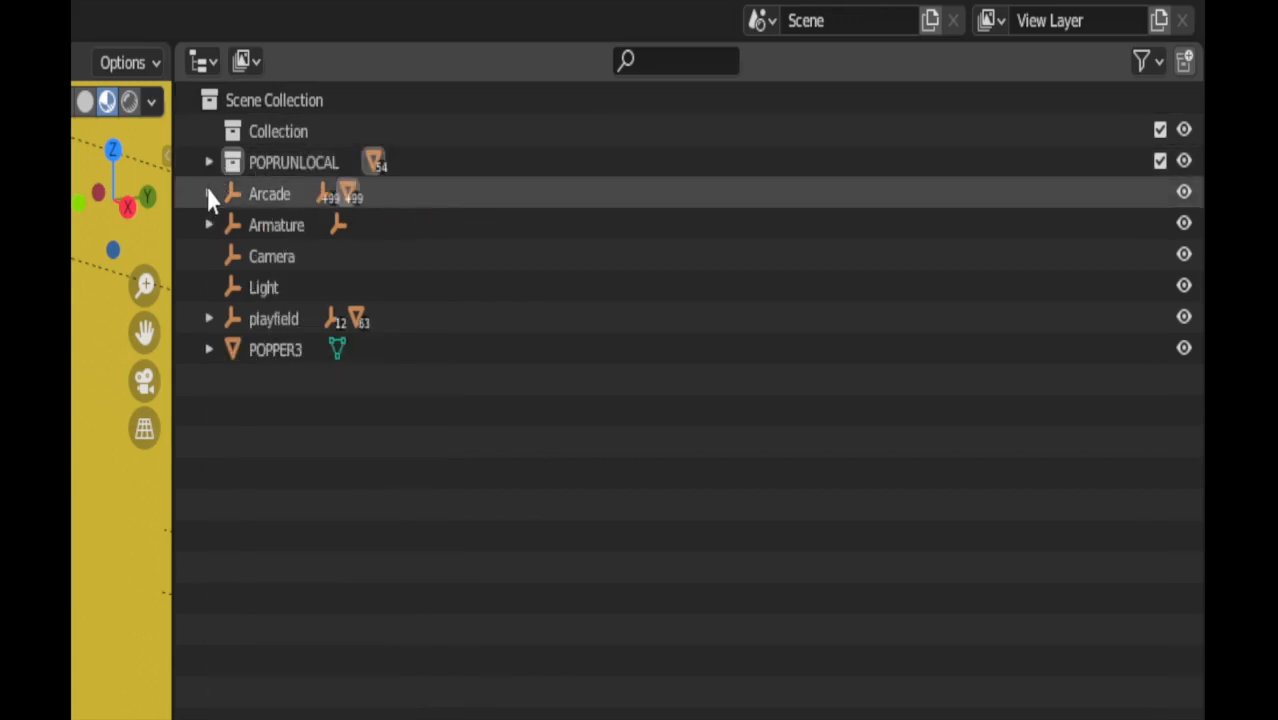
{"action": "left_click", "coordinate": [208, 163]}
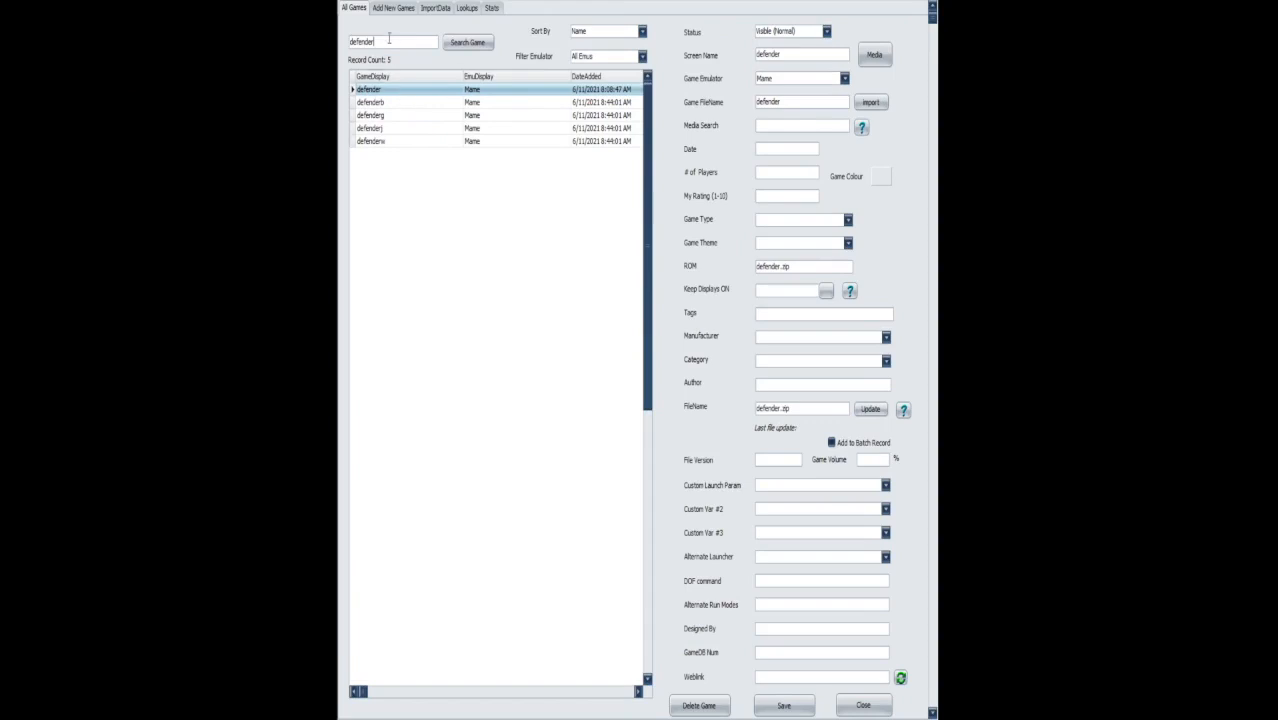
Step: Switch to the Popper game manager, set the defender game's ROM field to defender.zip and save the record
{"action": "left_click", "coordinate": [784, 266]}
{"action": "type", "text": ".zip"}
{"action": "left_click_drag", "start_coordinate": [794, 268], "coordinate": [834, 265]}
{"action": "left_click_drag", "start_coordinate": [799, 267], "coordinate": [733, 260]}
{"action": "left_click", "coordinate": [801, 268]}
{"action": "left_click", "coordinate": [786, 710]}
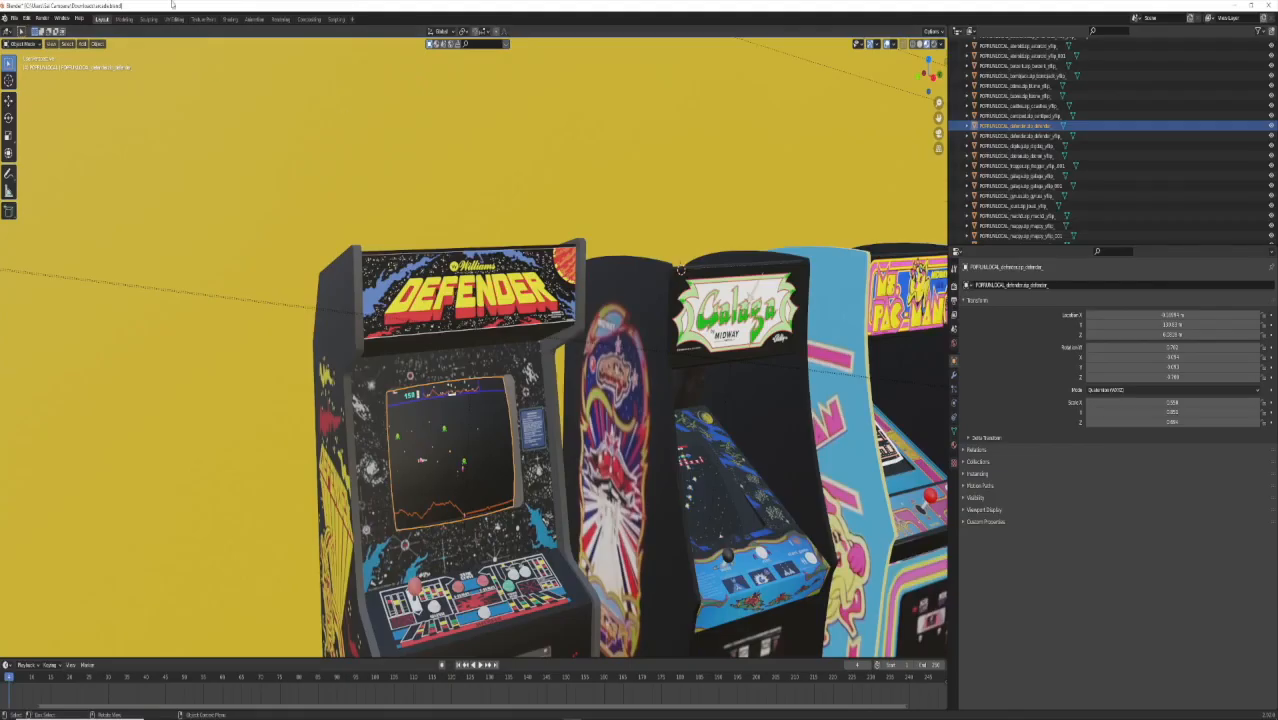
Step: Switch to Blender and export the arcade room in glTF 2.0 format as Default.glb
{"action": "left_click", "coordinate": [14, 18]}
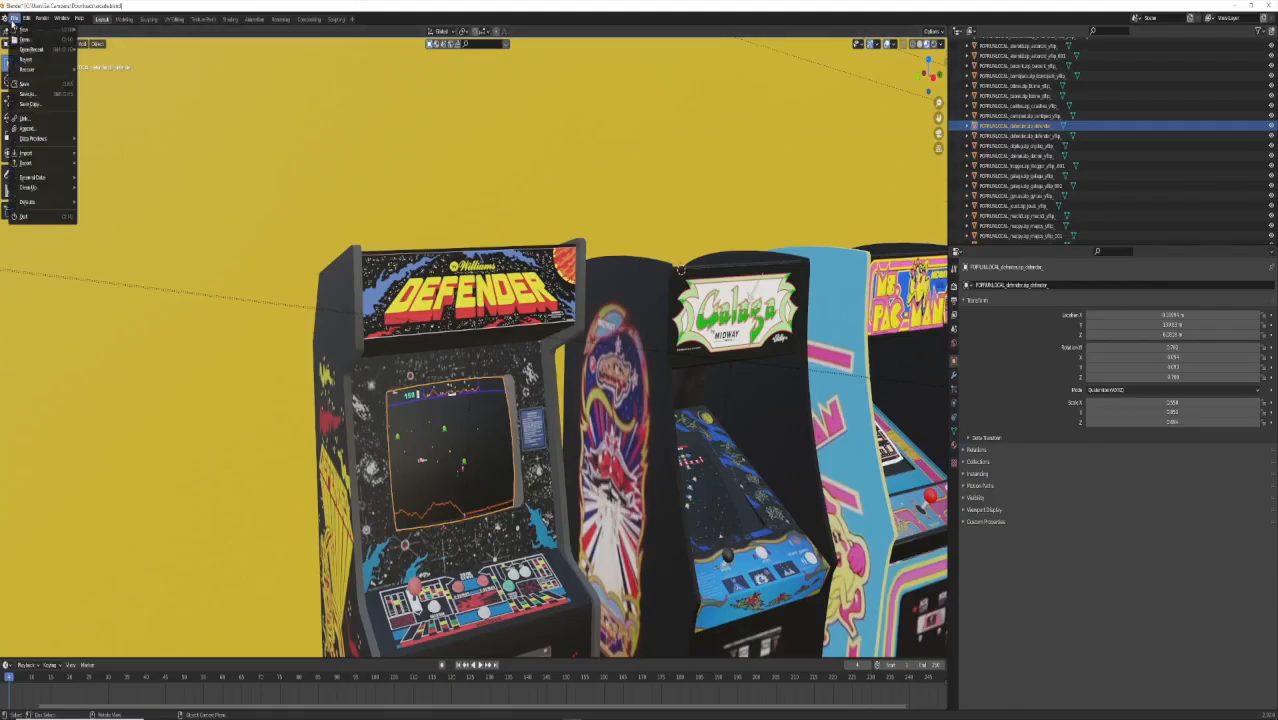
{"action": "mouse_move", "coordinate": [33, 179]}
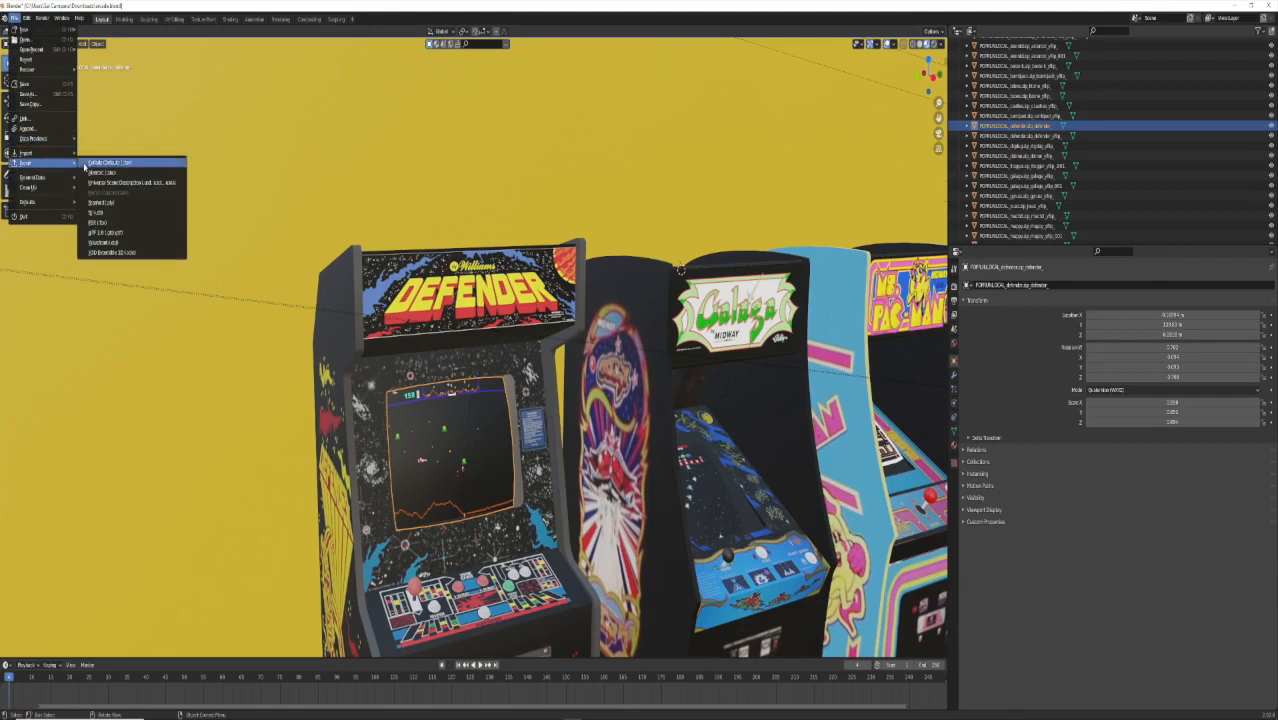
{"action": "left_click", "coordinate": [105, 233]}
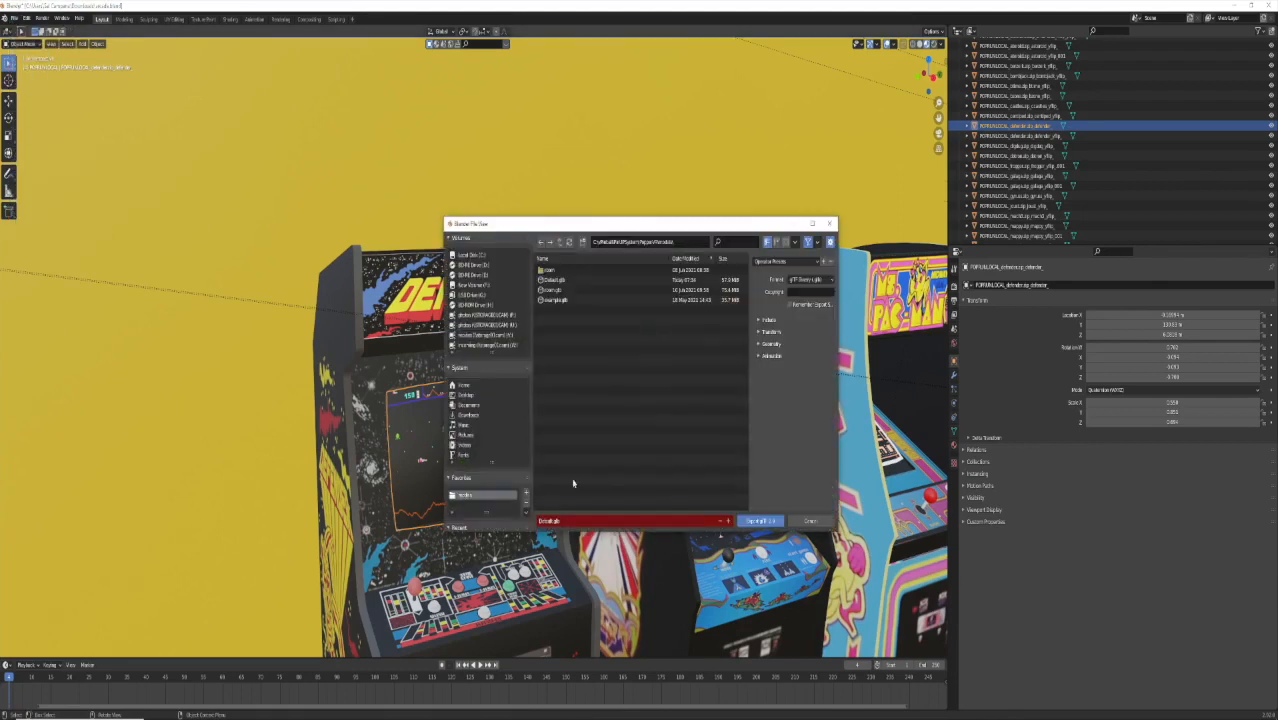
{"action": "left_click", "coordinate": [760, 522]}
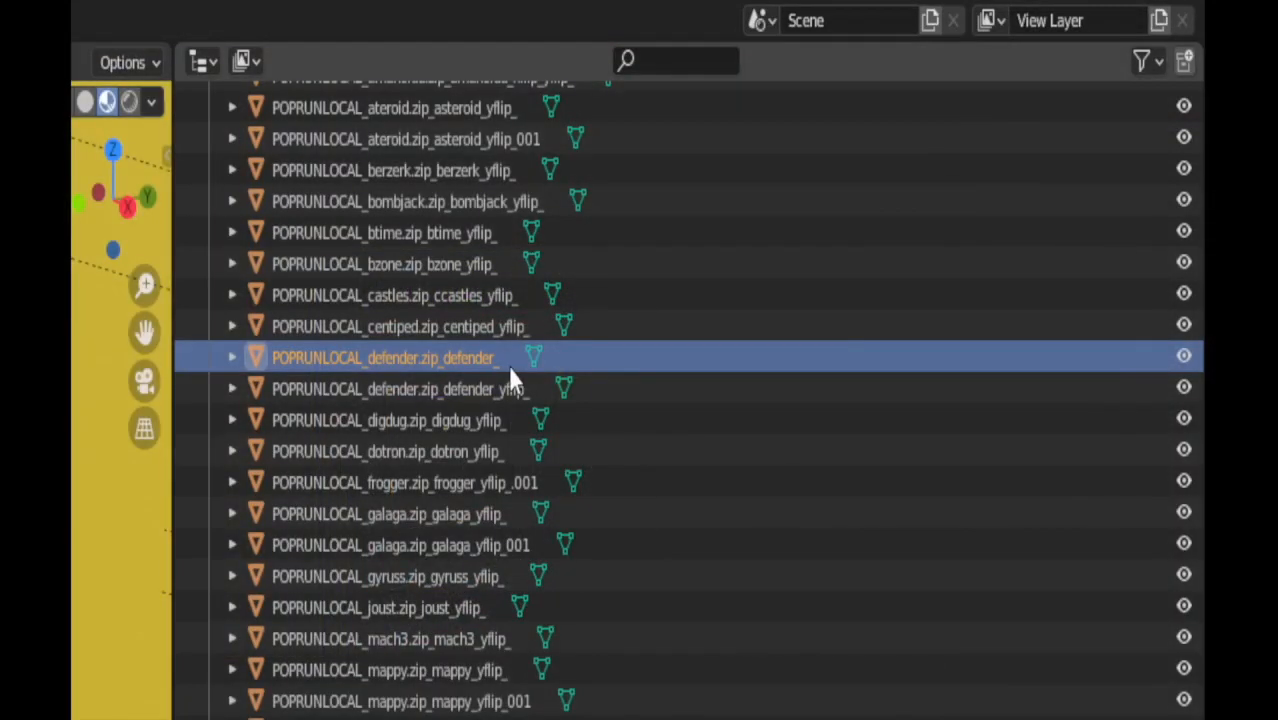
Step: Append yflip_ to the POPRUNLOCAL_defender.zip_defender_ object's name in the outliner
{"action": "scroll", "coordinate": [497, 362], "scroll_direction": "up", "scroll_amount": 1}
{"action": "double_click", "coordinate": [575, 387]}
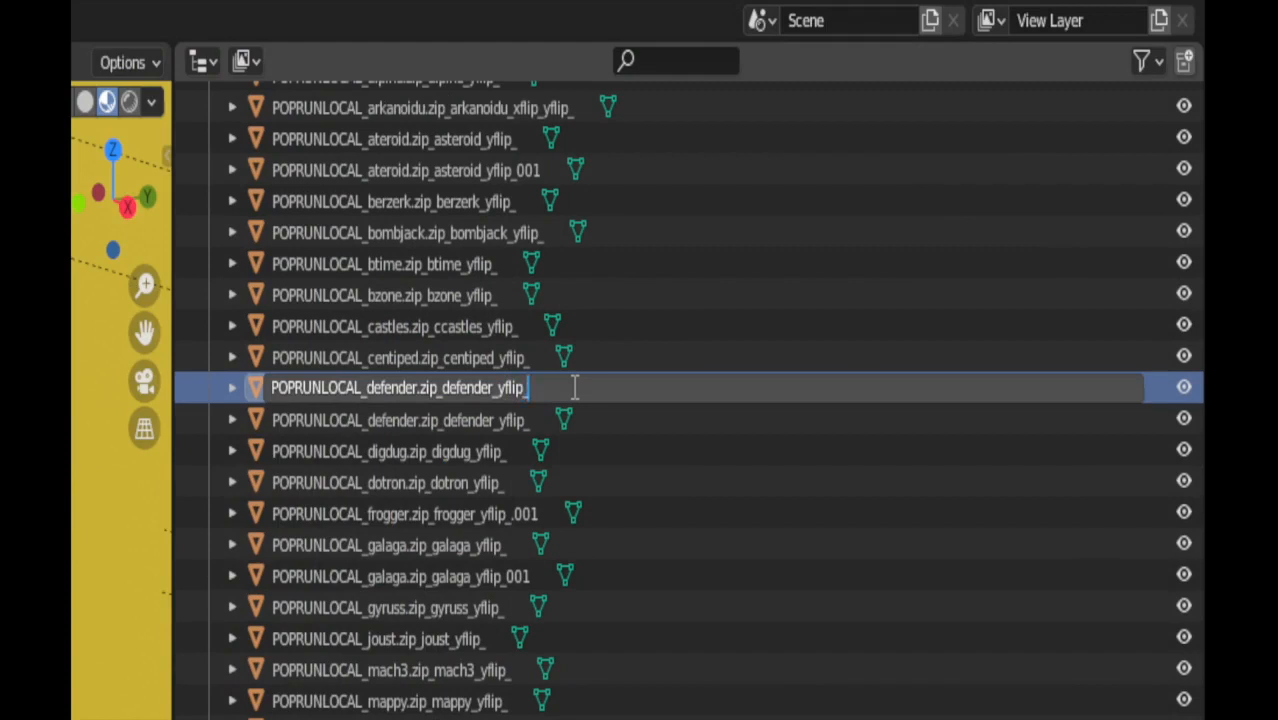
{"action": "key", "text": "Return"}
{"action": "key", "text": "Down"}
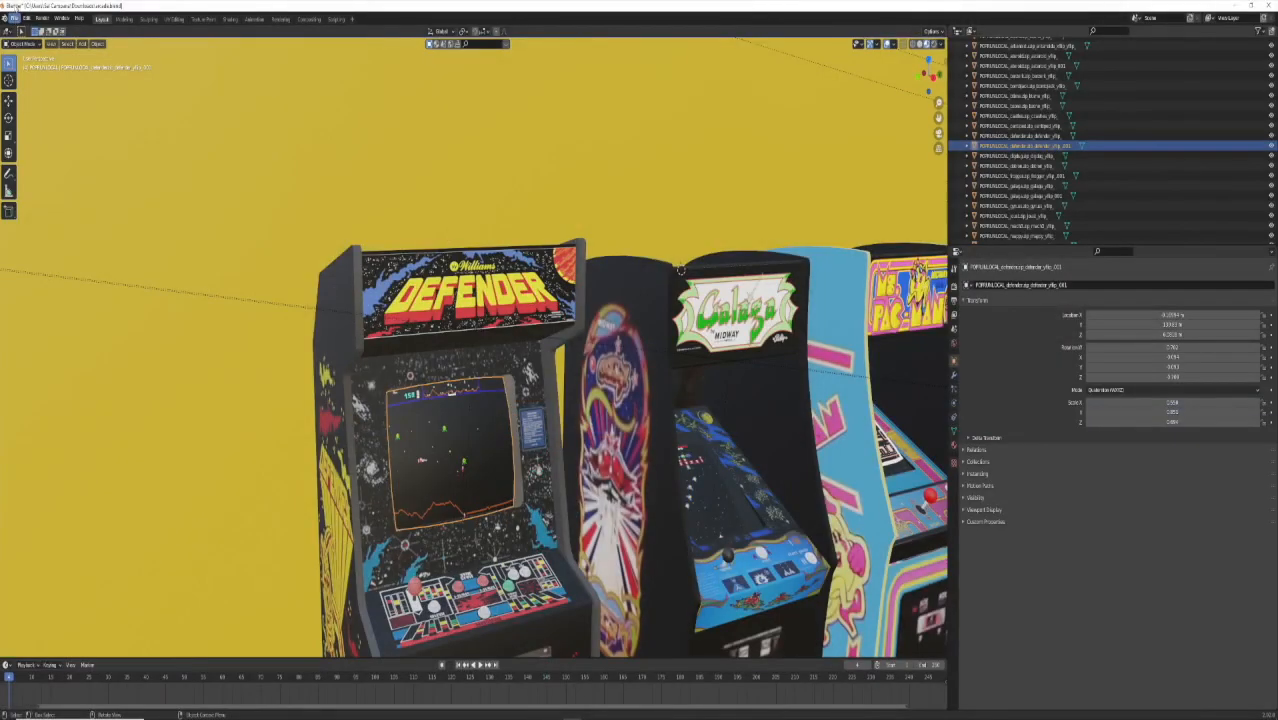
Step: Export the room with the yflip name over Default.glb in glTF 2.0 format, and exit the VR room game
{"action": "left_click", "coordinate": [14, 19]}
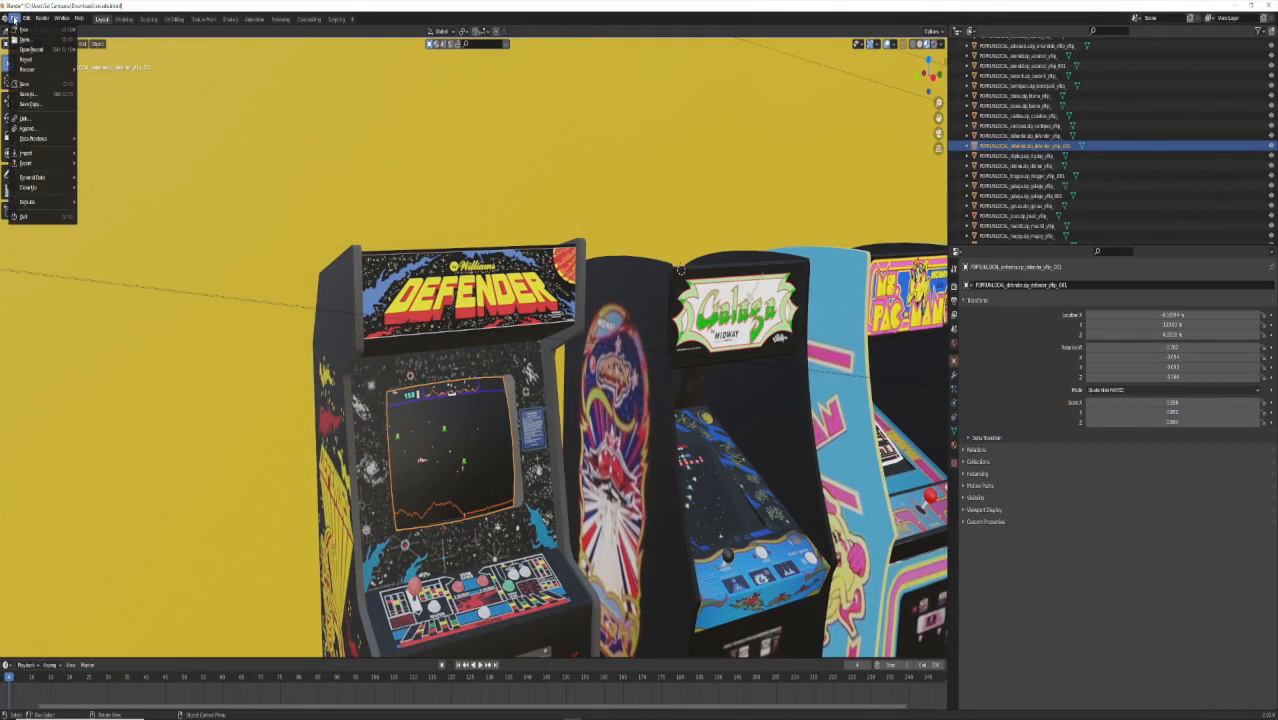
{"action": "mouse_move", "coordinate": [25, 163]}
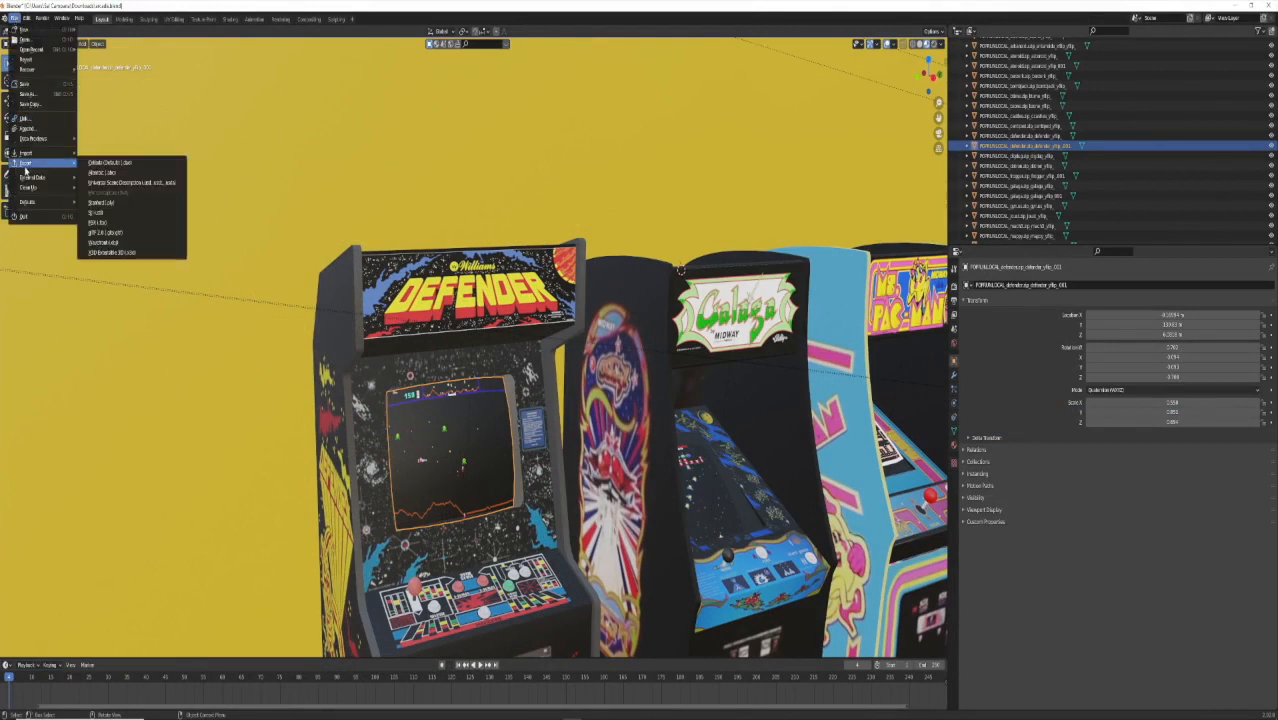
{"action": "left_click", "coordinate": [130, 233]}
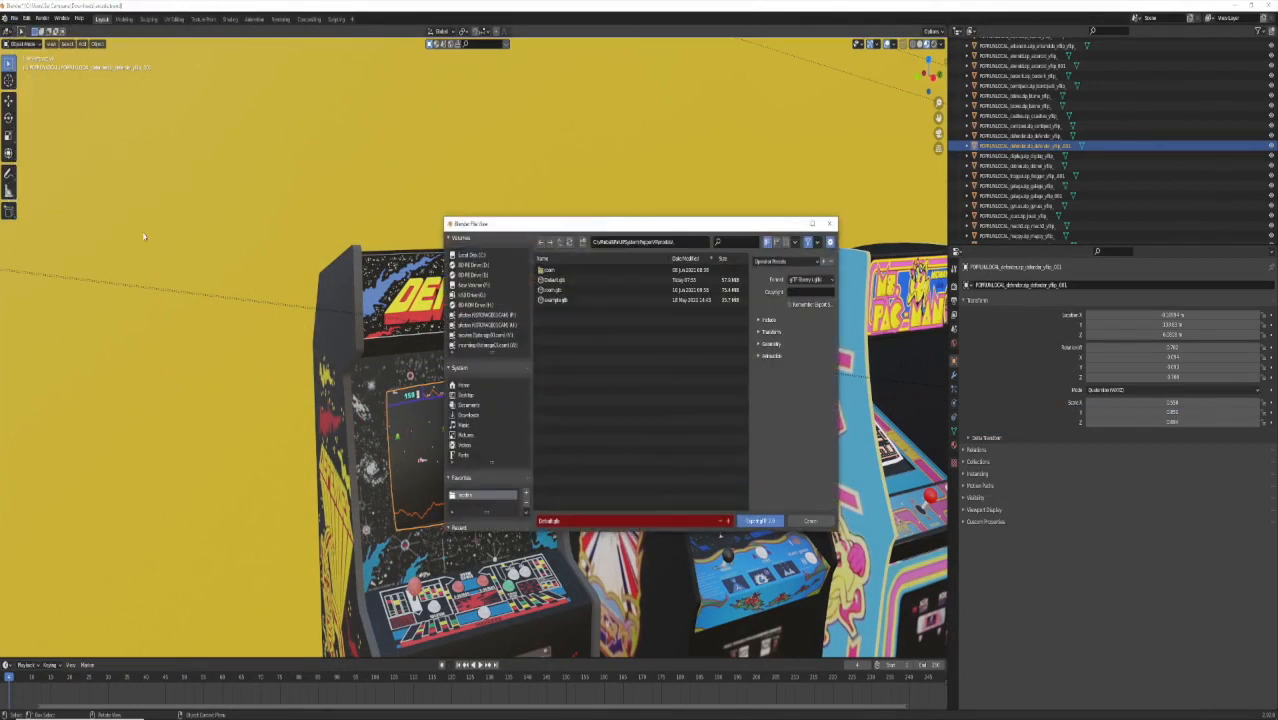
{"action": "left_click", "coordinate": [758, 522]}
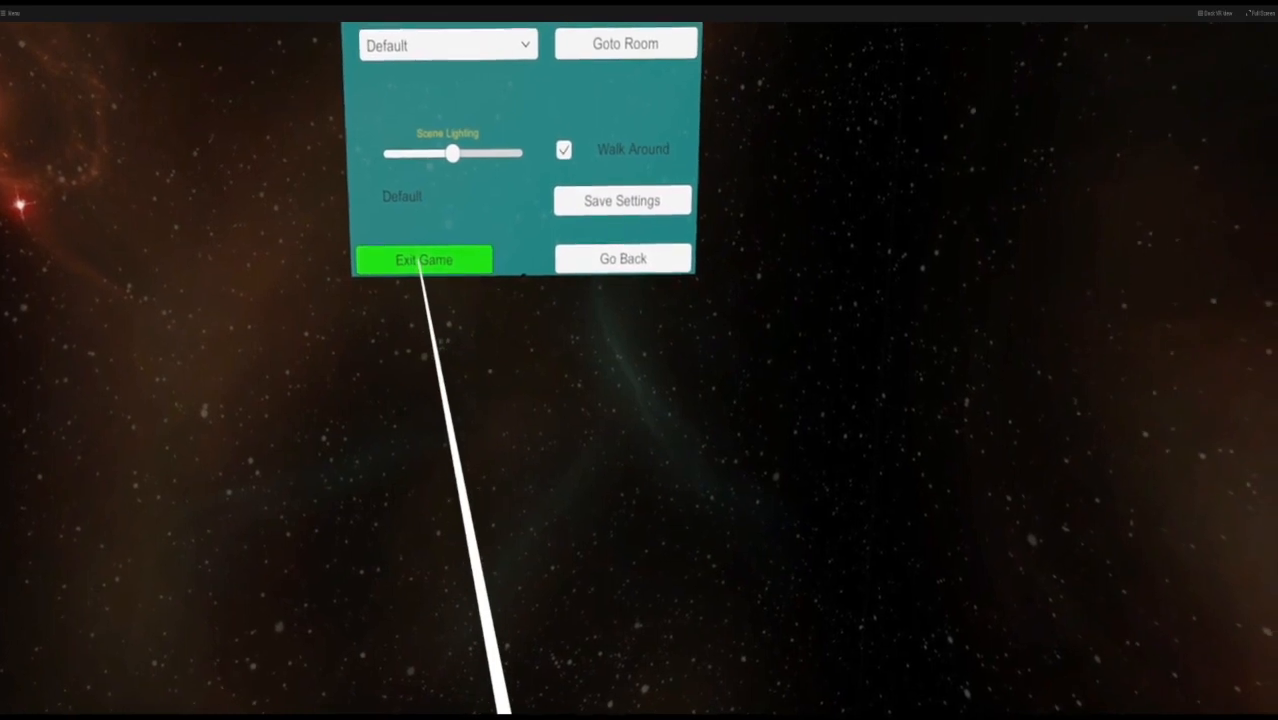
{"action": "left_click", "coordinate": [442, 267]}
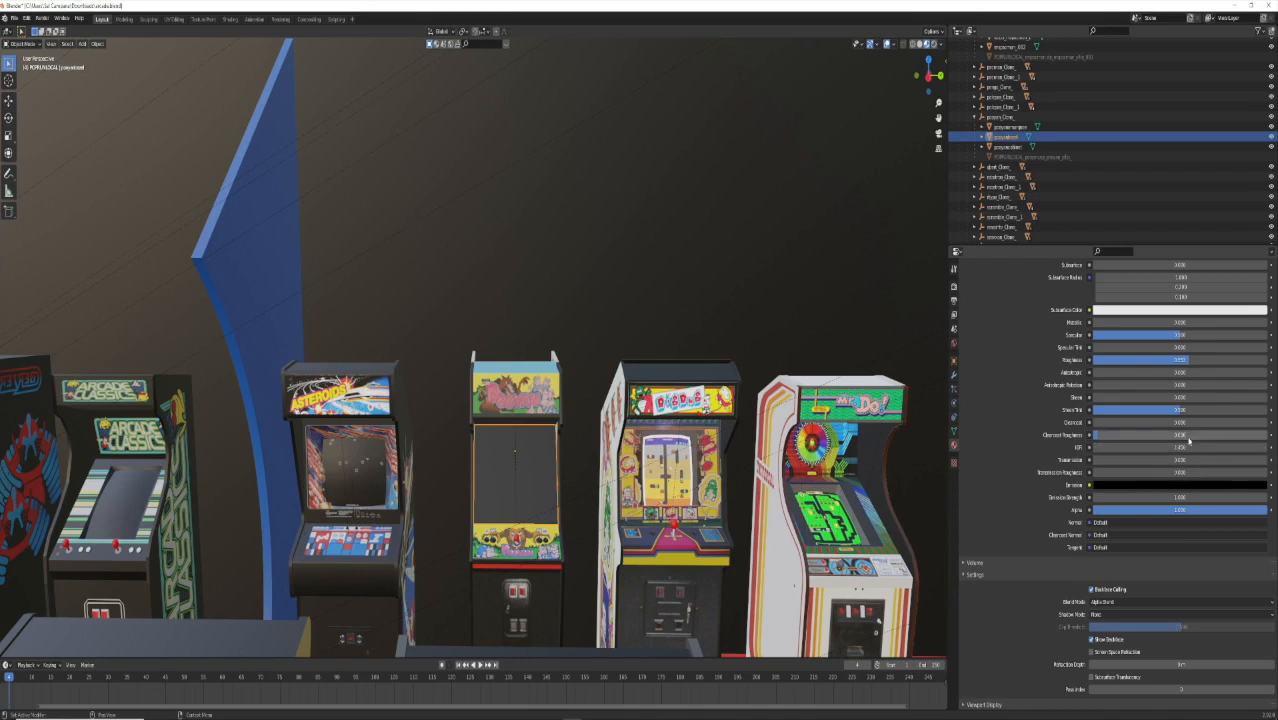
Step: Set the Pooyan cabinet screen glass material's Roughness to 0 and Transmission to 1
{"action": "left_click", "coordinate": [1184, 360]}
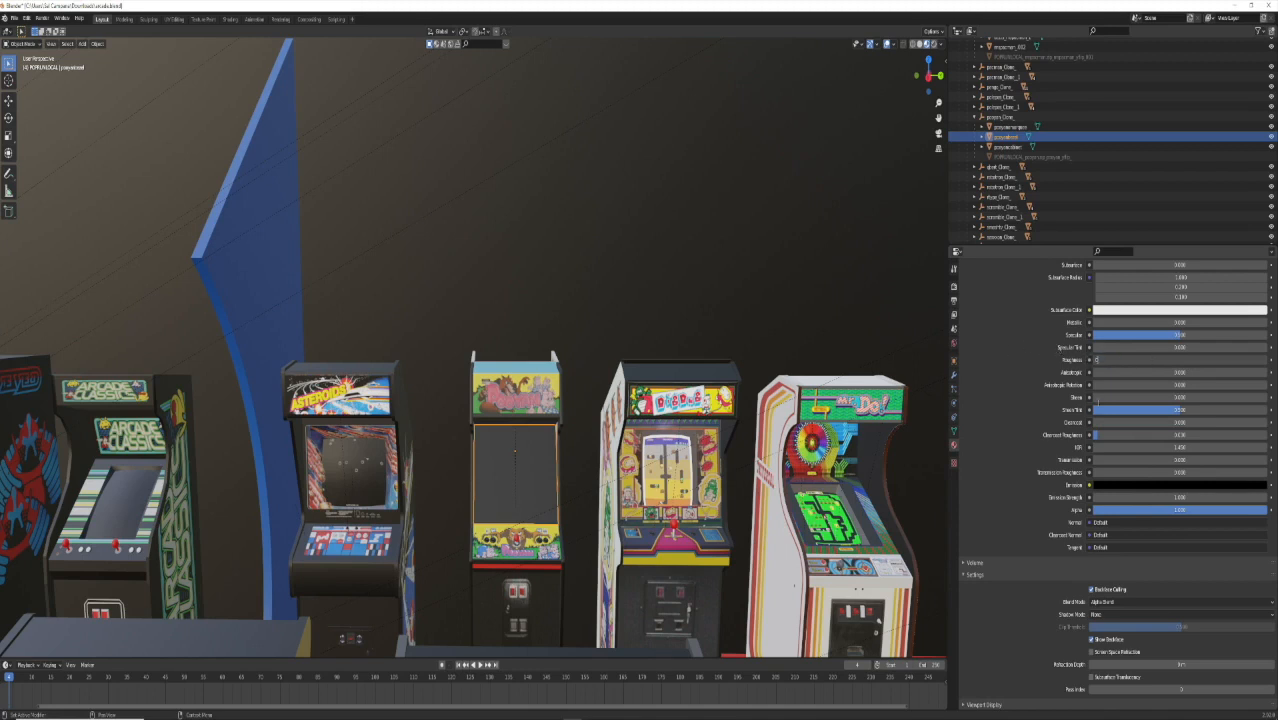
{"action": "type", "text": "0"}
{"action": "left_click", "coordinate": [1106, 461]}
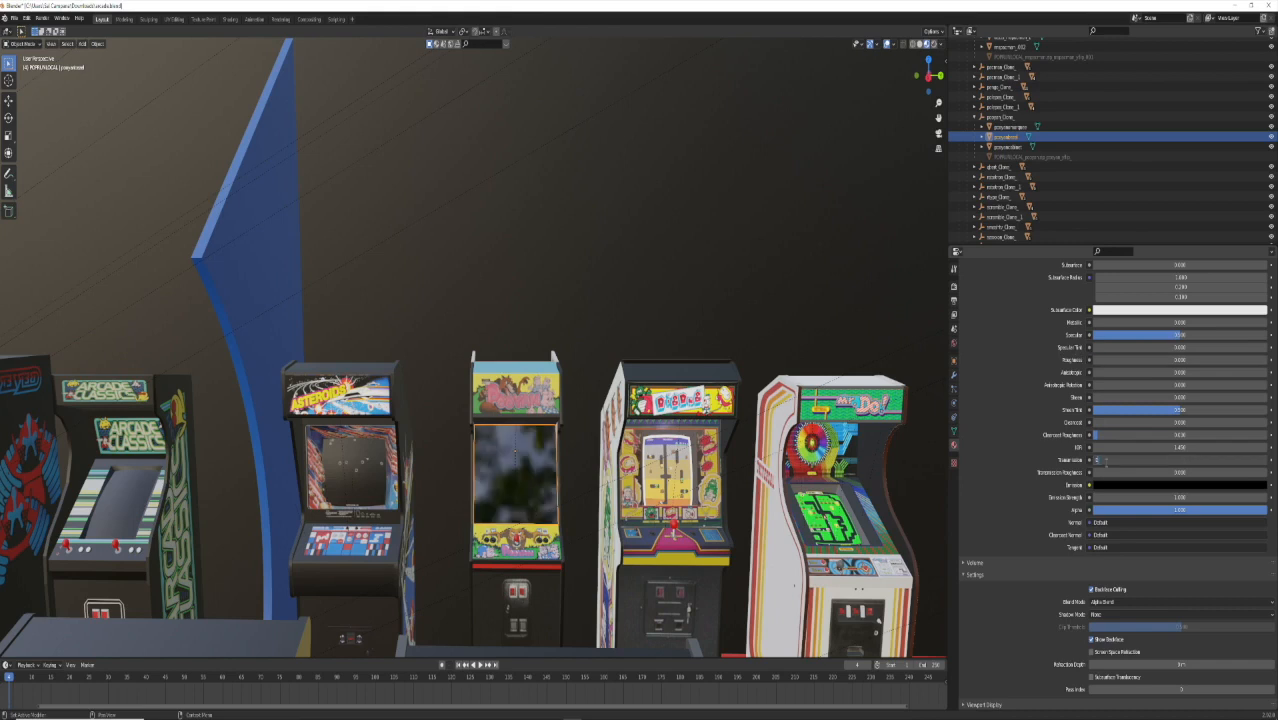
{"action": "type", "text": "1"}
{"action": "key", "text": "Return"}
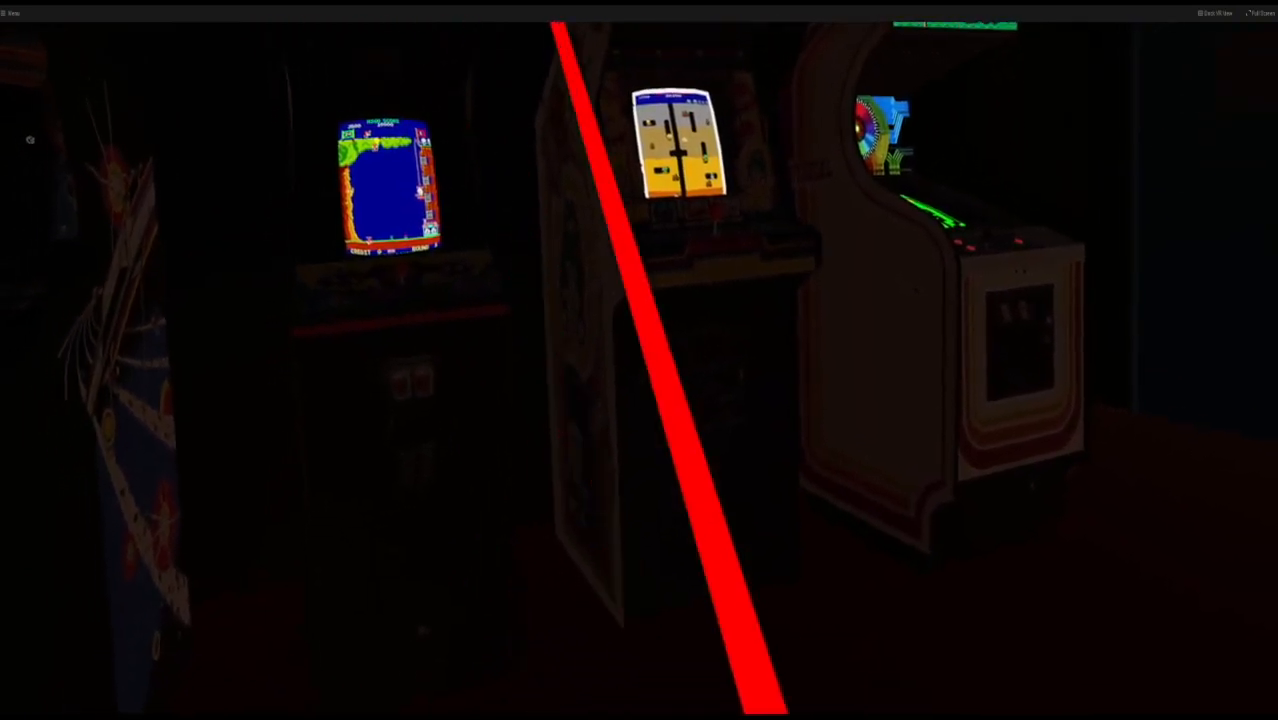
Step: Switch to the browser's wiki page and review the POPRUNLOCAL naming format, highlighting the yflip or xflip option
{"action": "left_click", "coordinate": [418, 165]}
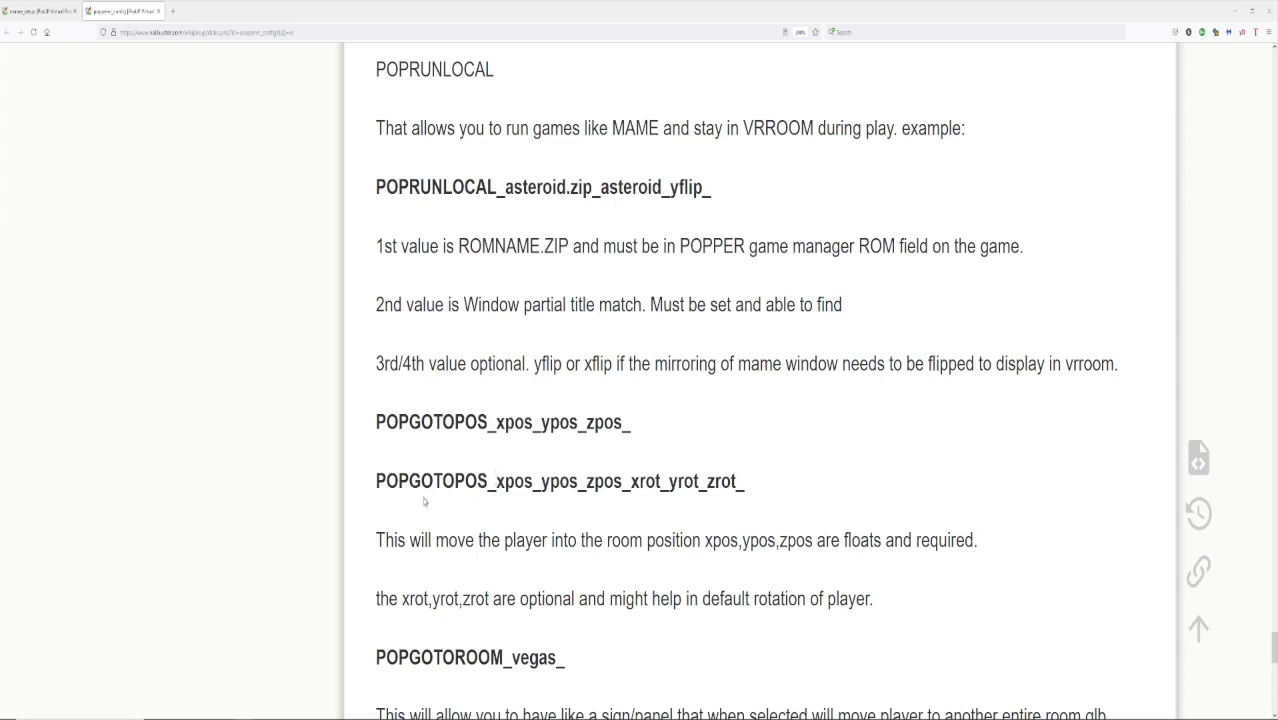
{"action": "scroll", "coordinate": [435, 329], "scroll_direction": "up", "scroll_amount": 3}
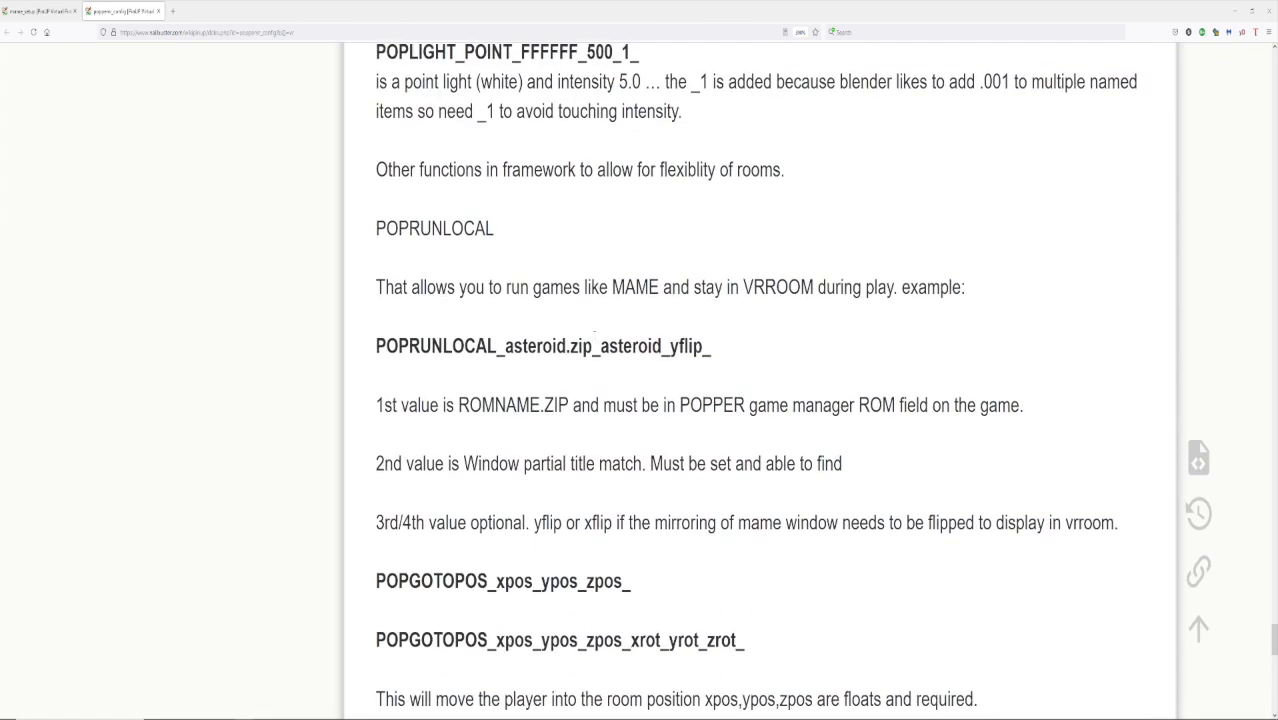
{"action": "left_click_drag", "start_coordinate": [533, 522], "coordinate": [621, 522]}
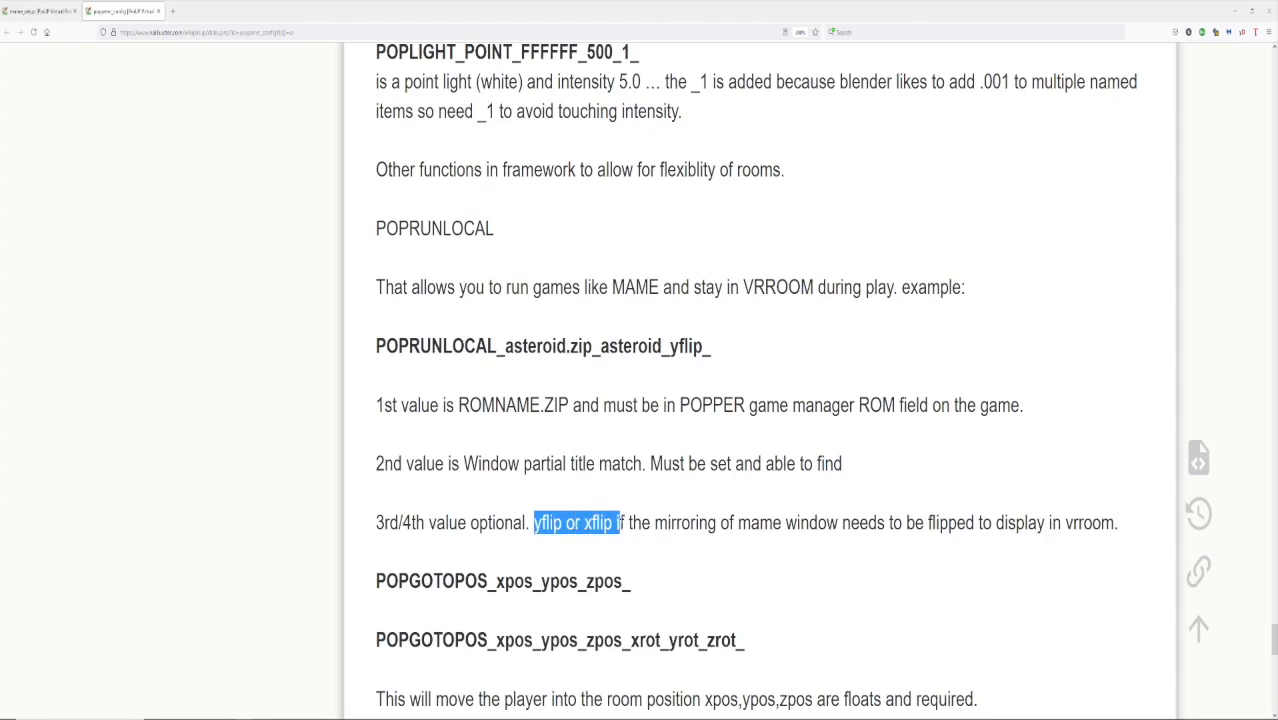